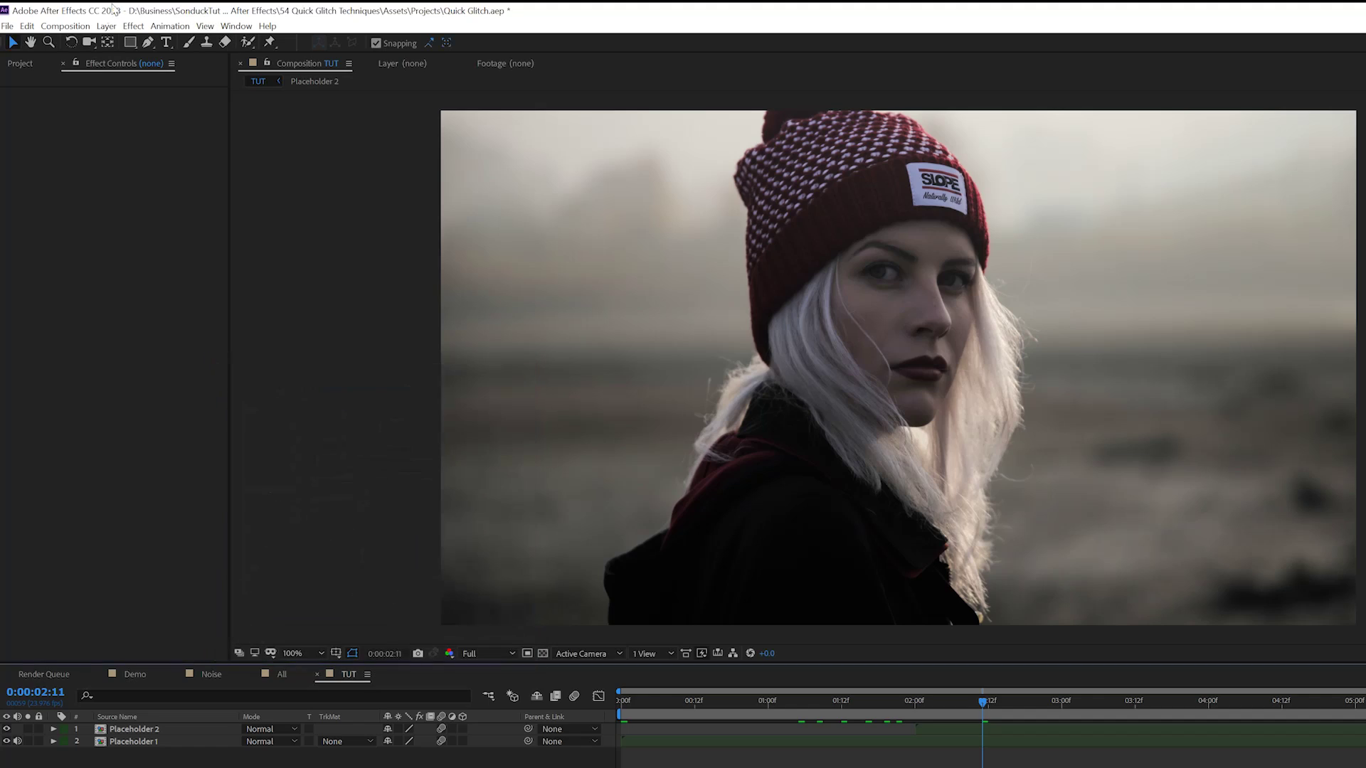
Step: Create a Noise solid layer and apply Fractal Noise with the Block noise type
{"action": "left_click", "coordinate": [105, 26]}
{"action": "mouse_move", "coordinate": [128, 44]}
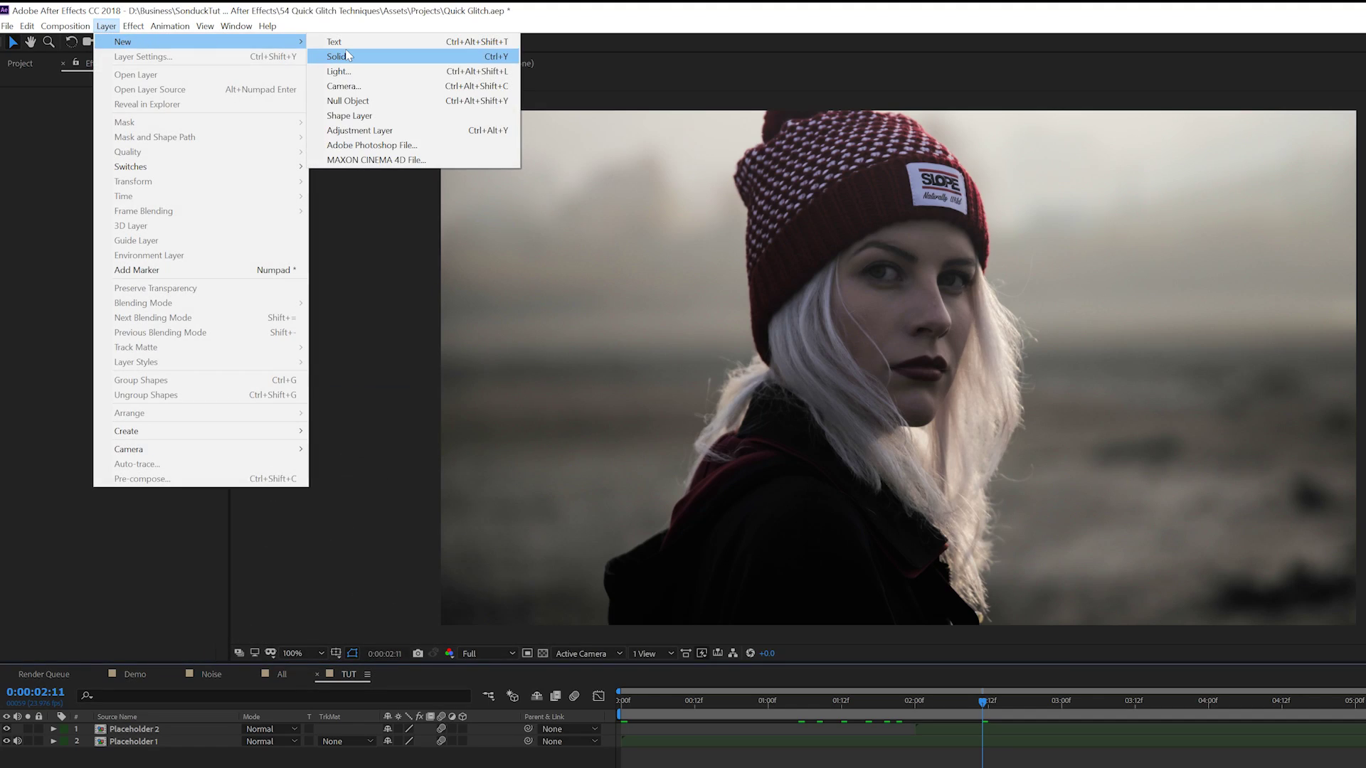
{"action": "left_click", "coordinate": [335, 57]}
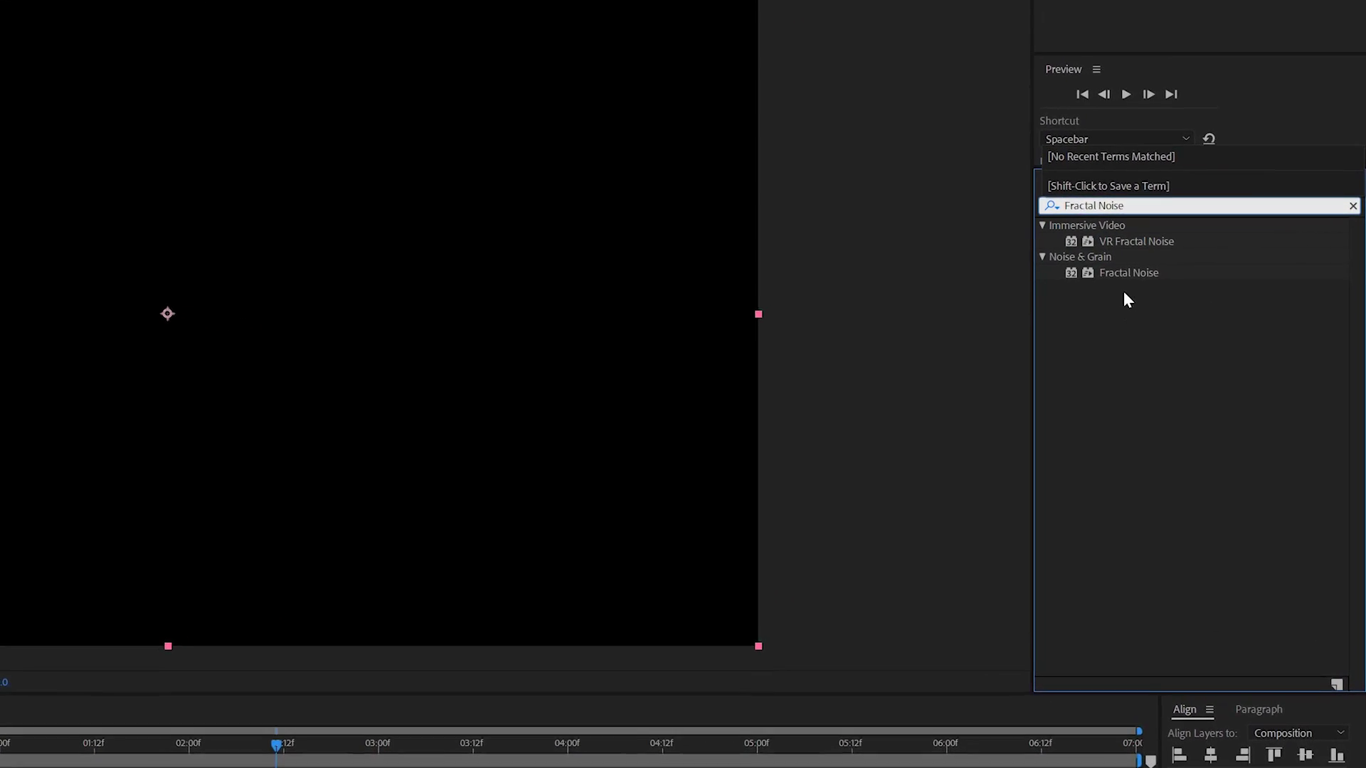
{"action": "double_click", "coordinate": [1099, 255]}
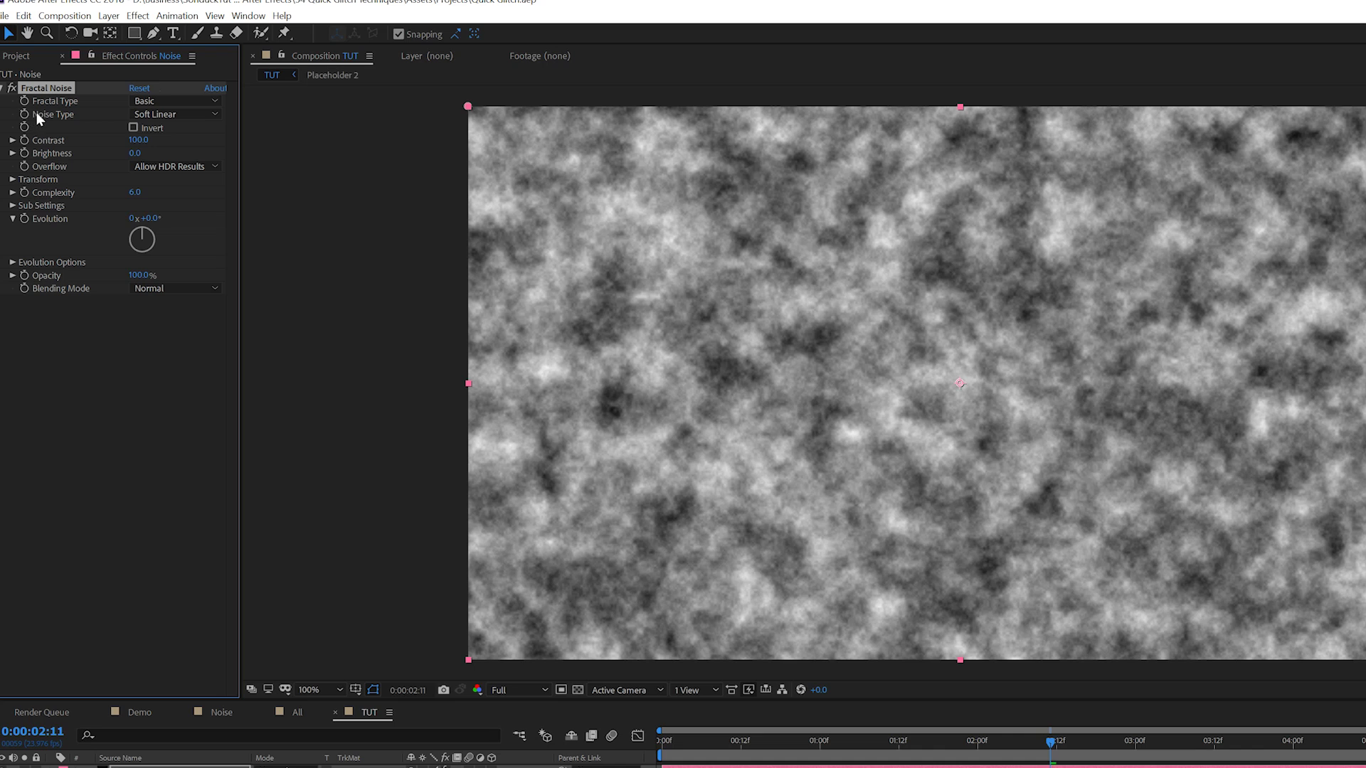
{"action": "left_click", "coordinate": [147, 114]}
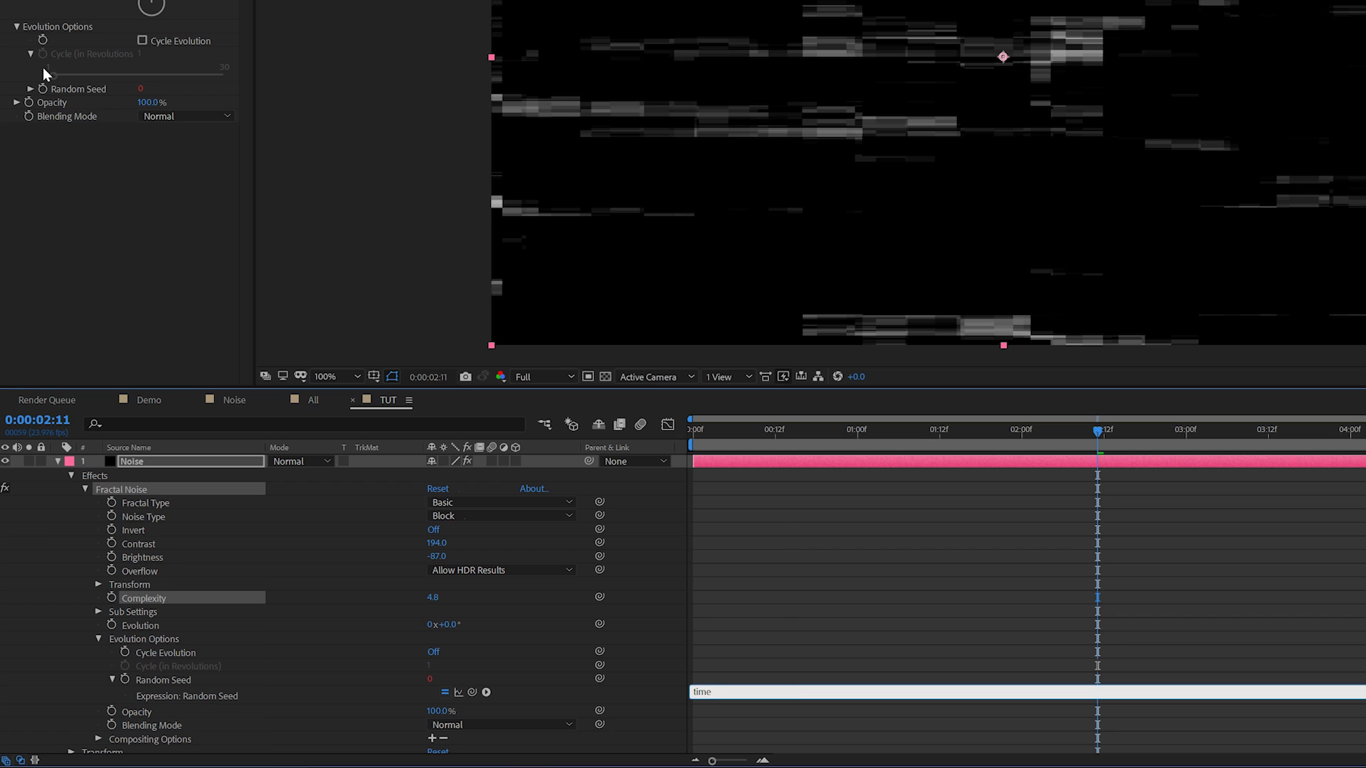
Step: Drive Fractal Noise's Random Seed with a time*10 expression and preview the animated noise
{"action": "type", "text": "time*10"}
{"action": "key", "text": "KP_Enter"}
{"action": "key", "text": "space"}
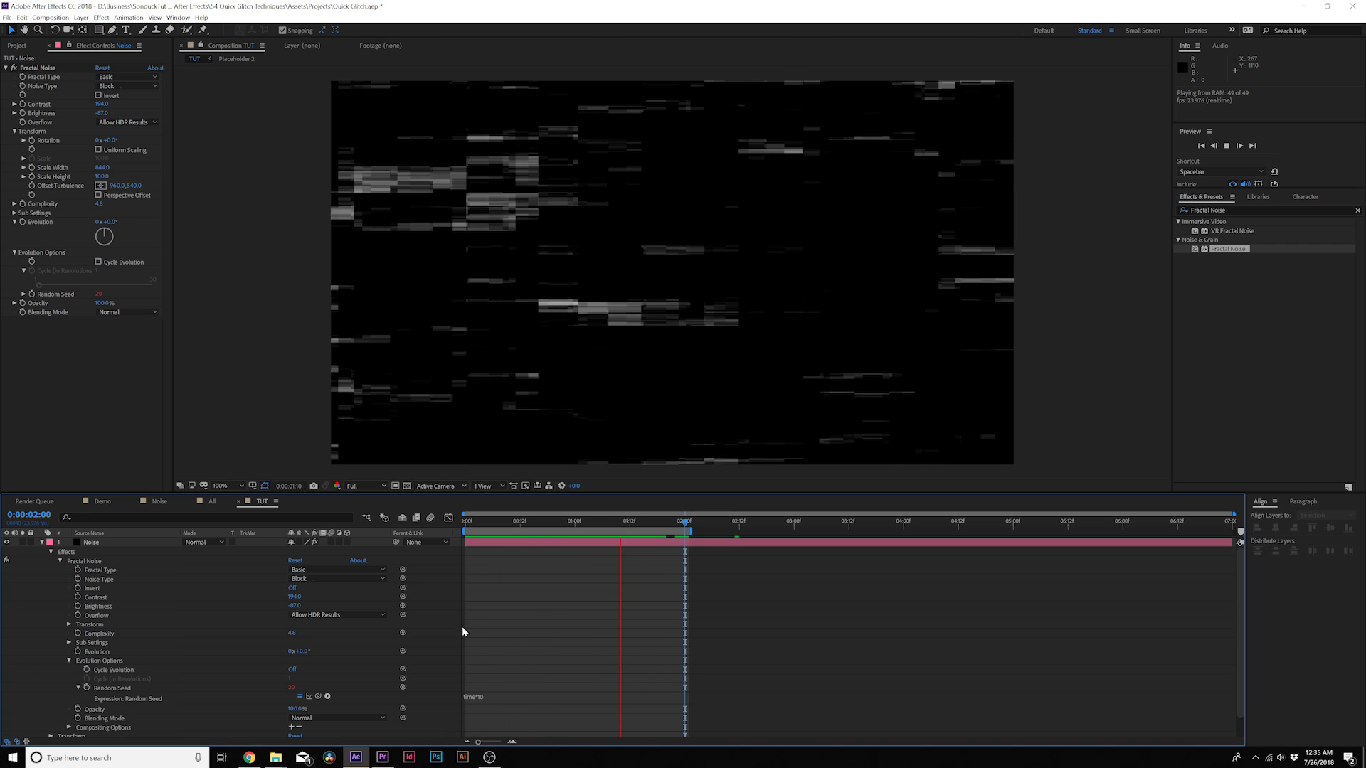
Step: Pre-compose the Noise layer into its own composition and hide it
{"action": "left_click", "coordinate": [41, 542]}
{"action": "left_click", "coordinate": [80, 18]}
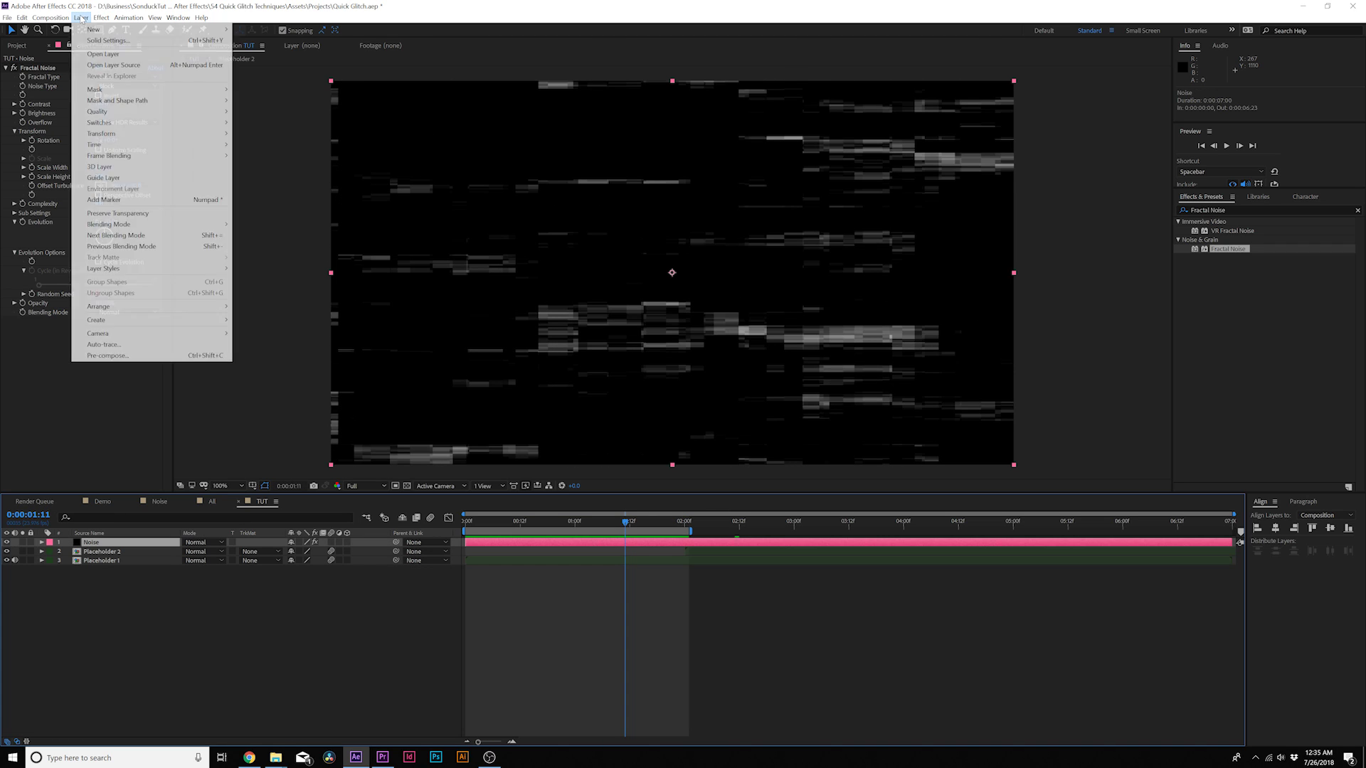
{"action": "left_click", "coordinate": [126, 358]}
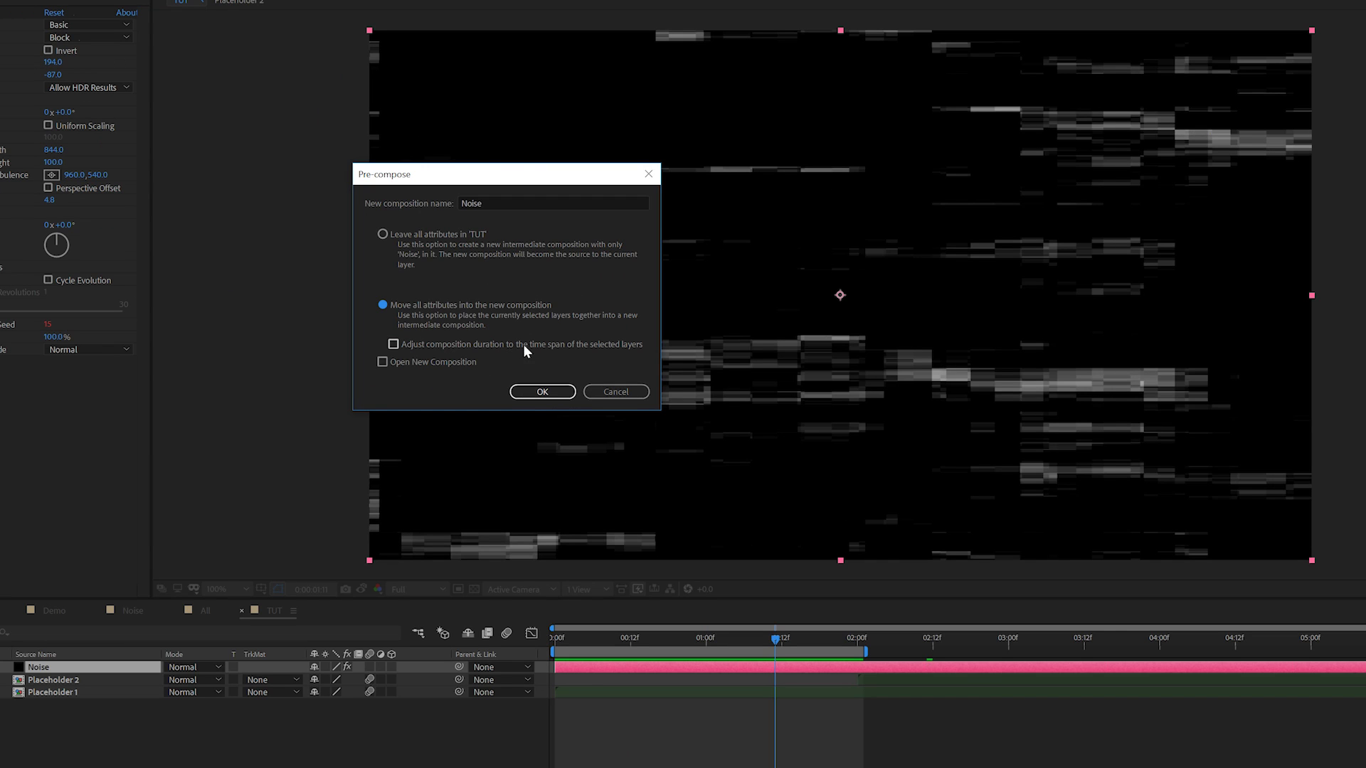
{"action": "left_click", "coordinate": [543, 392]}
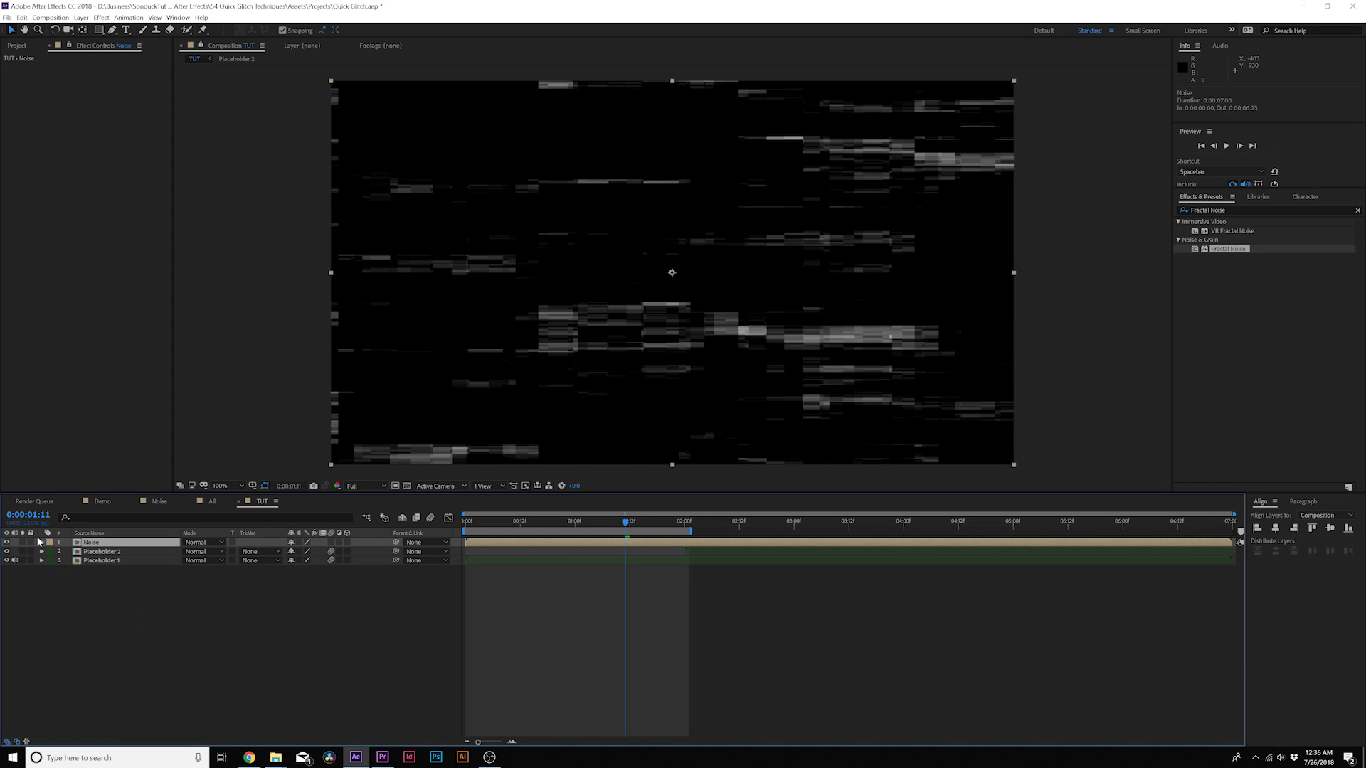
{"action": "left_click", "coordinate": [8, 542]}
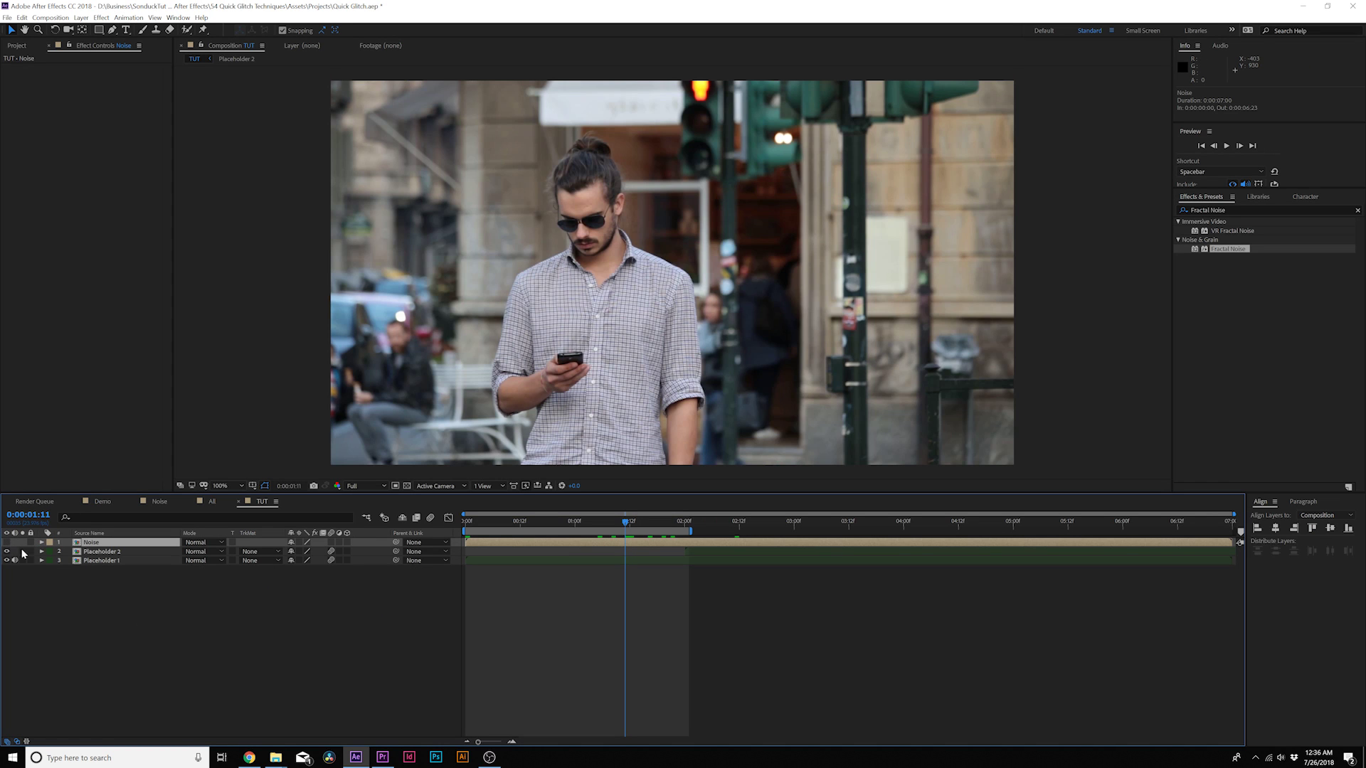
Step: Add an adjustment layer with Displacement Map using the Noise layer, Max Horizontal Displacement 25
{"action": "left_click", "coordinate": [81, 18]}
{"action": "mouse_move", "coordinate": [99, 26]}
{"action": "left_click", "coordinate": [285, 99]}
{"action": "type", "text": "D"}
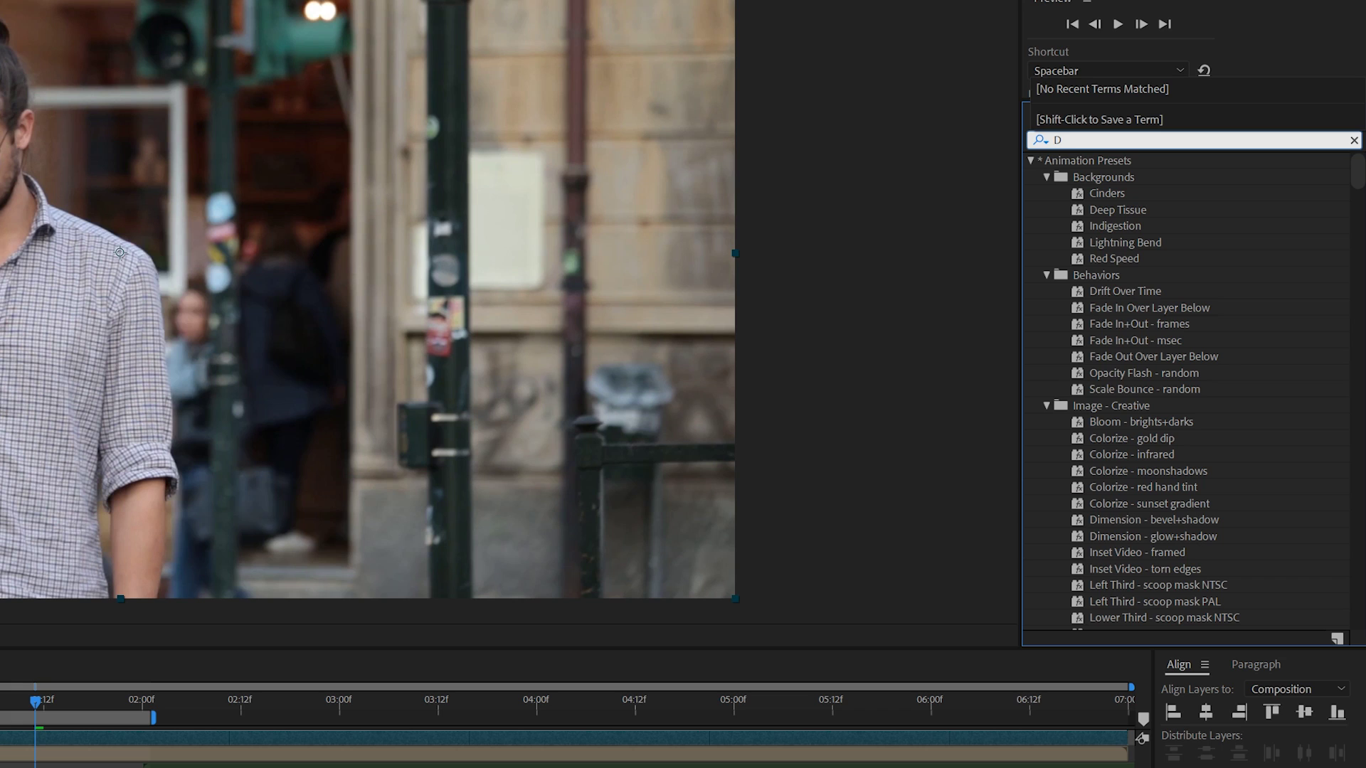
{"action": "type", "text": "ispla"}
{"action": "left_click_drag", "start_coordinate": [1100, 242], "coordinate": [134, 544]}
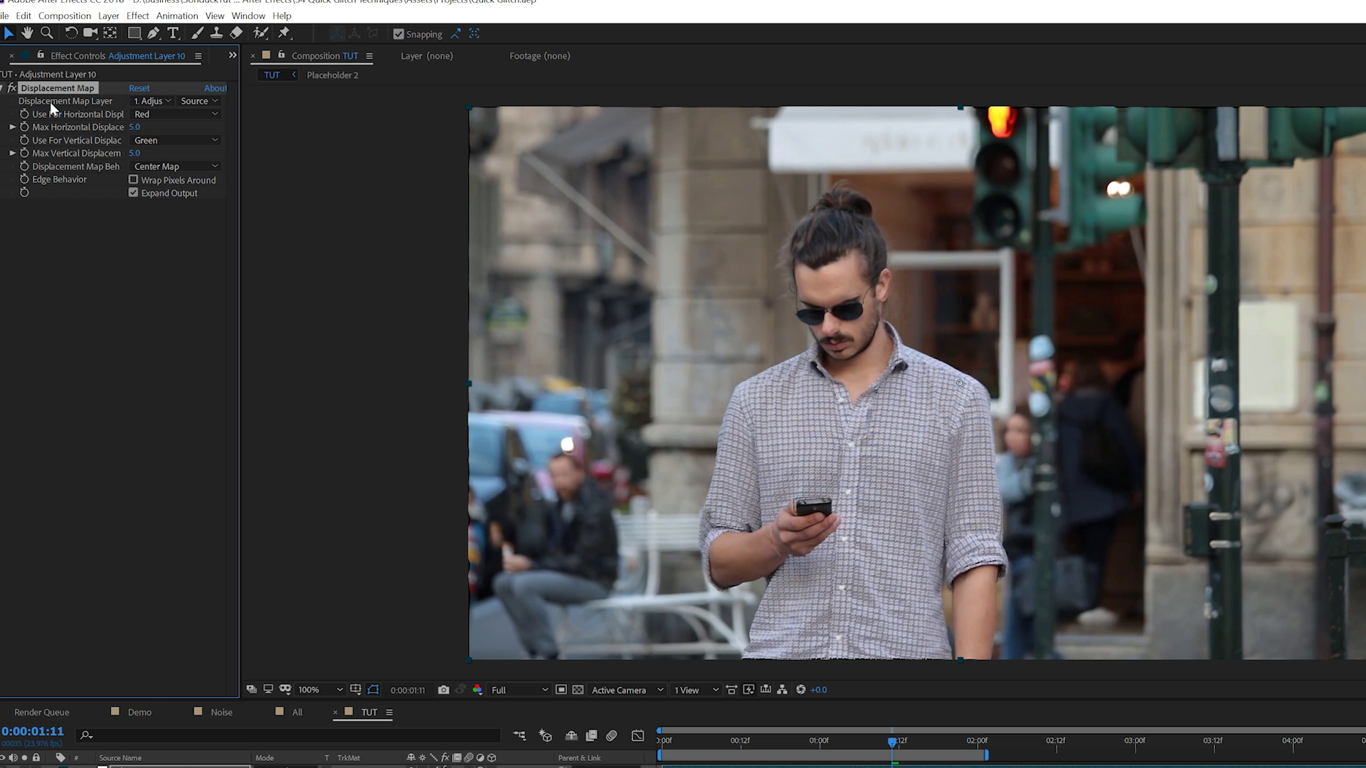
{"action": "left_click", "coordinate": [108, 77]}
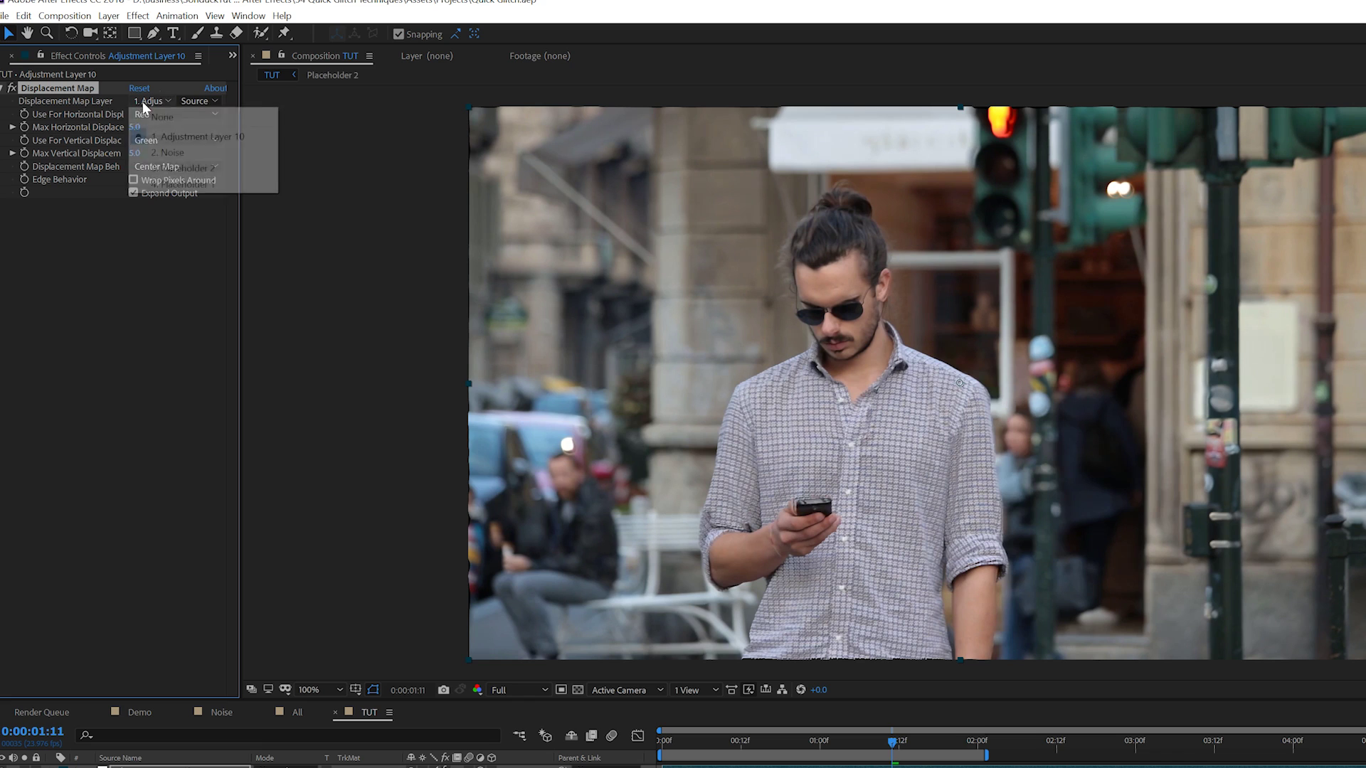
{"action": "left_click", "coordinate": [177, 152]}
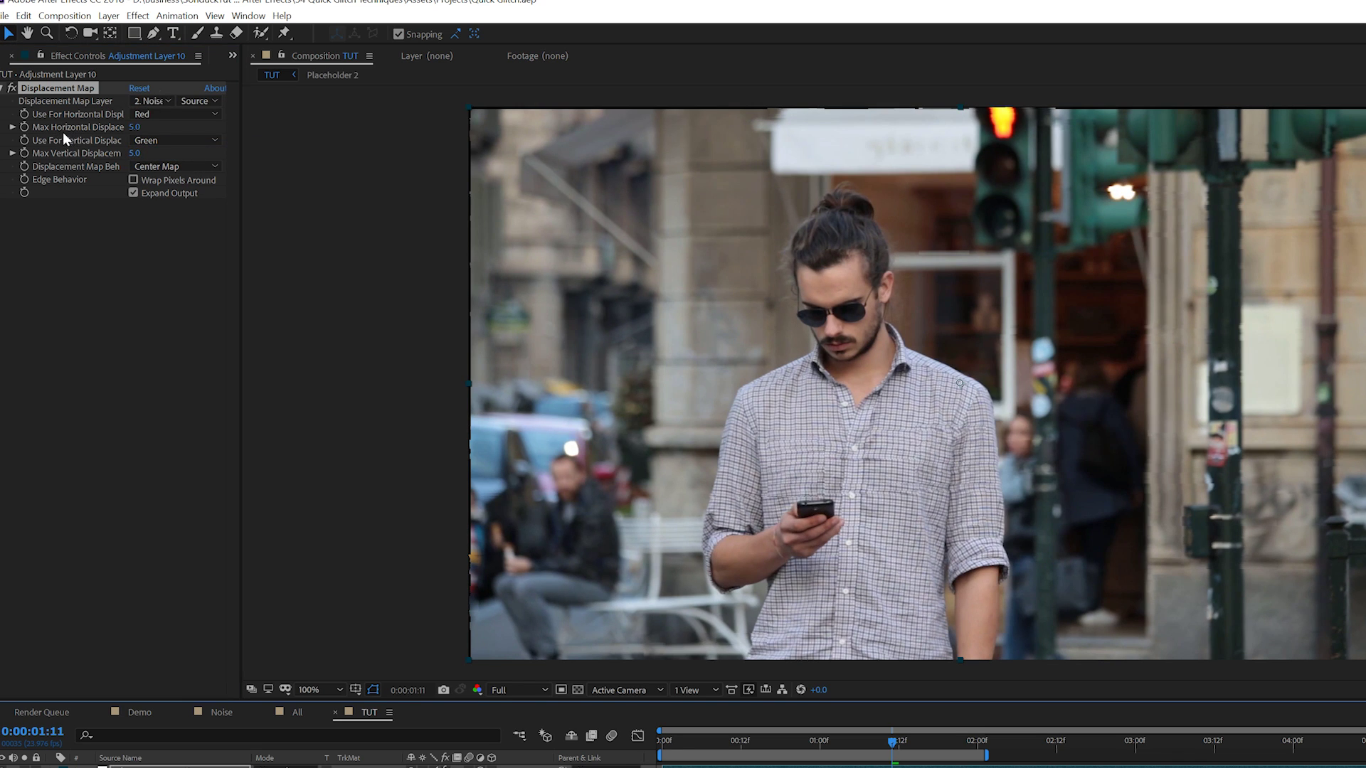
{"action": "left_click_drag", "start_coordinate": [141, 127], "coordinate": [175, 127]}
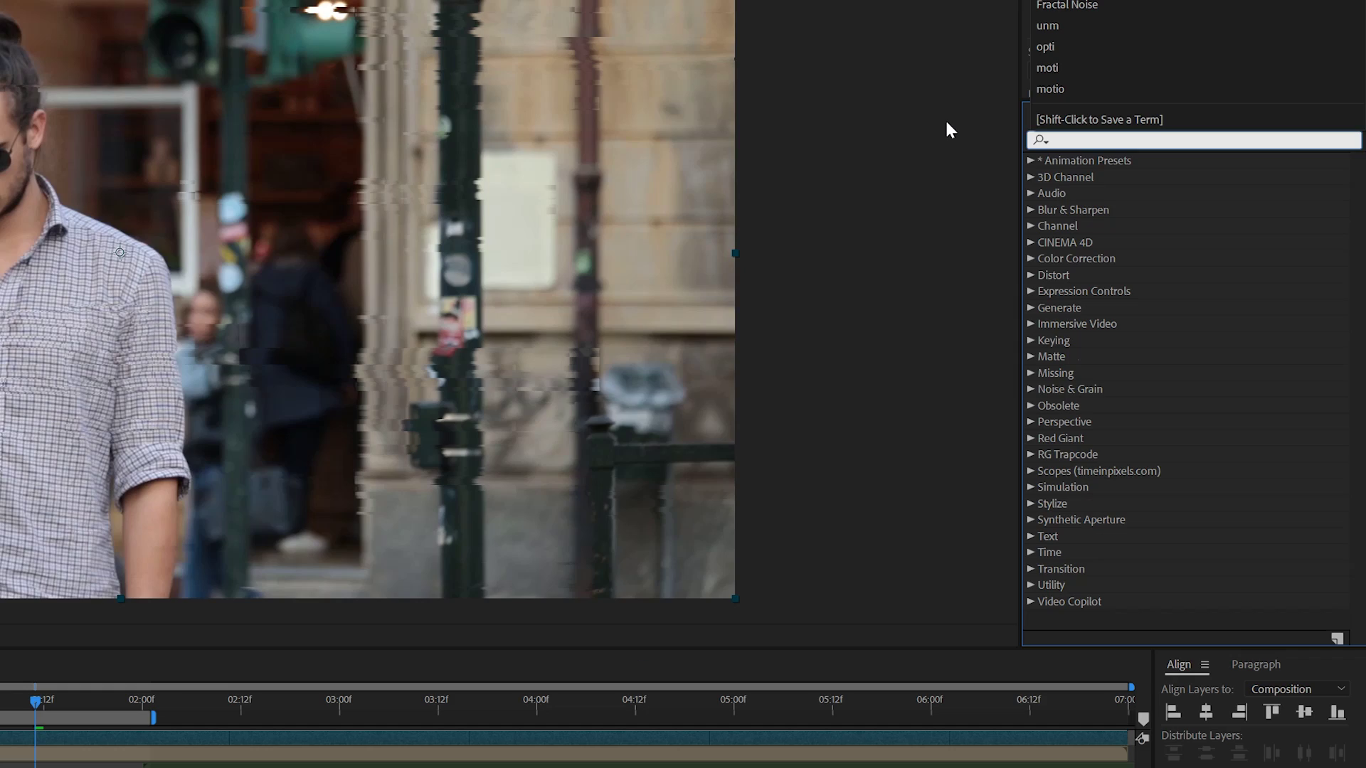
Step: Apply Motion Tile to the adjustment layer with Mirror Edges on and Output Width 1010
{"action": "type", "text": "motion"}
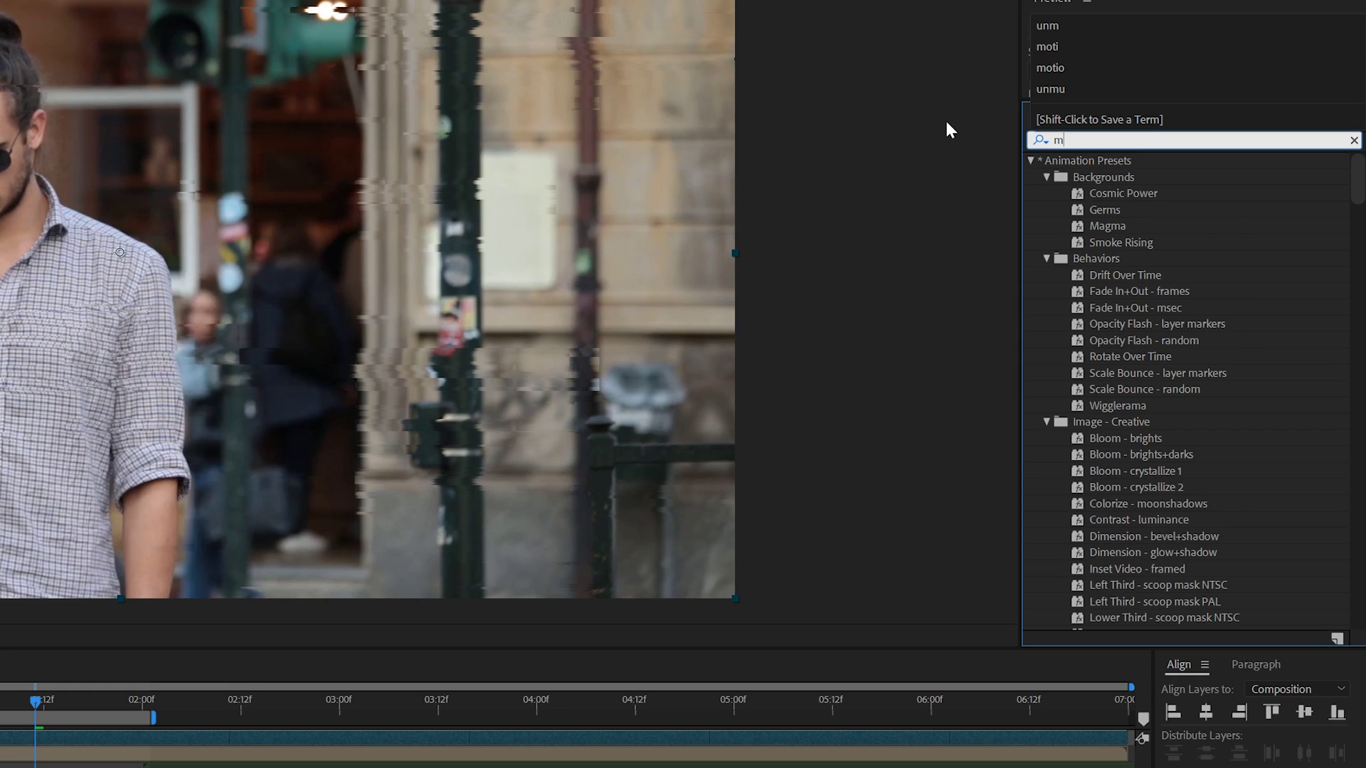
{"action": "double_click", "coordinate": [1099, 258]}
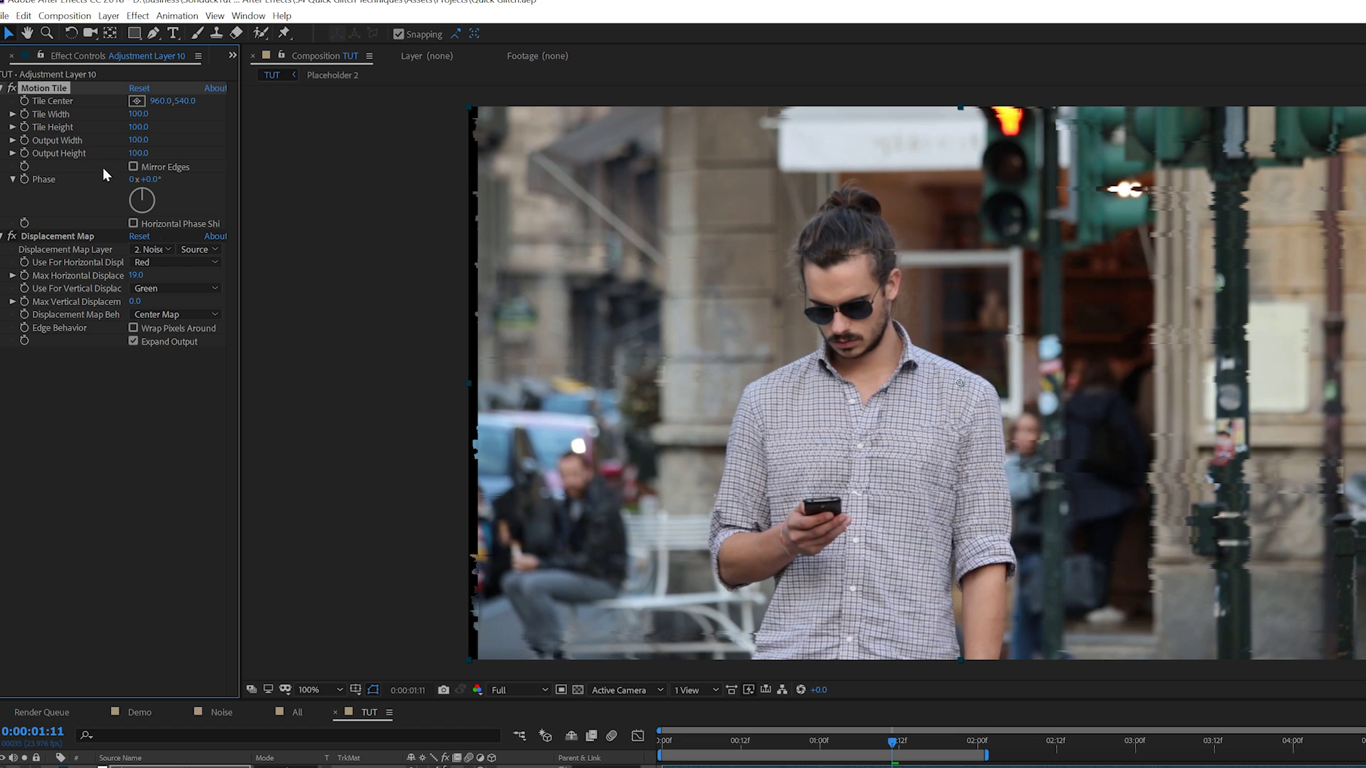
{"action": "left_click", "coordinate": [133, 167]}
{"action": "left_click_drag", "start_coordinate": [129, 140], "coordinate": [211, 148]}
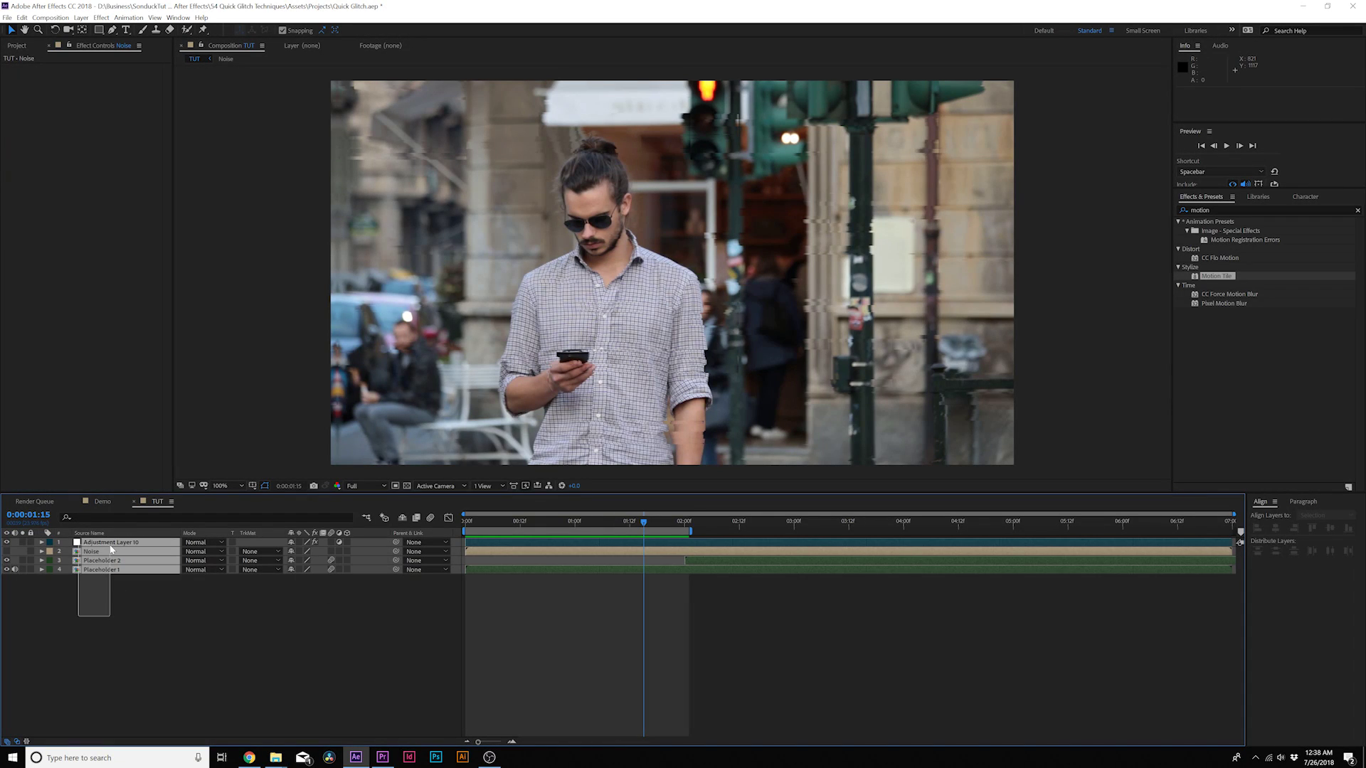
Step: Pre-compose all layers as ALL TUT, duplicate it, and add mirrored Motion Tile with taller output
{"action": "left_click", "coordinate": [81, 18]}
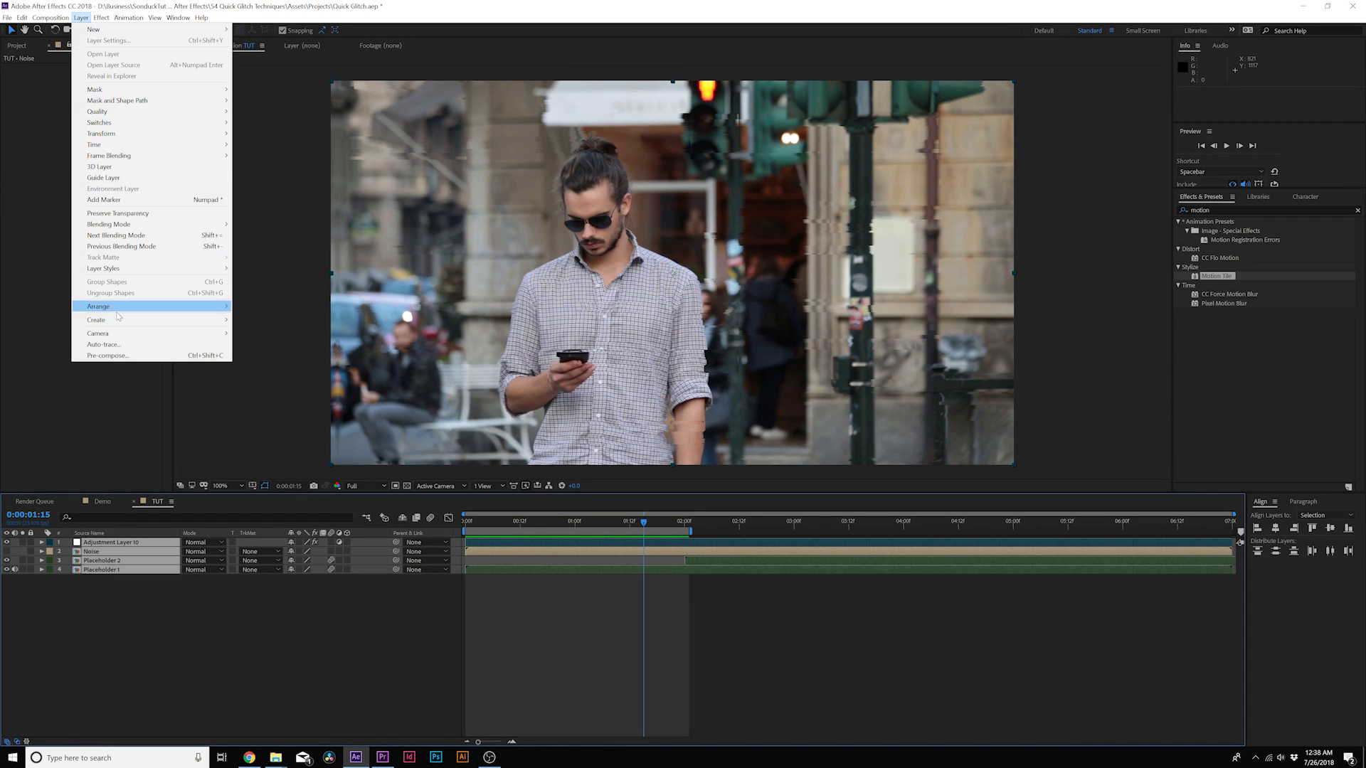
{"action": "left_click", "coordinate": [108, 355]}
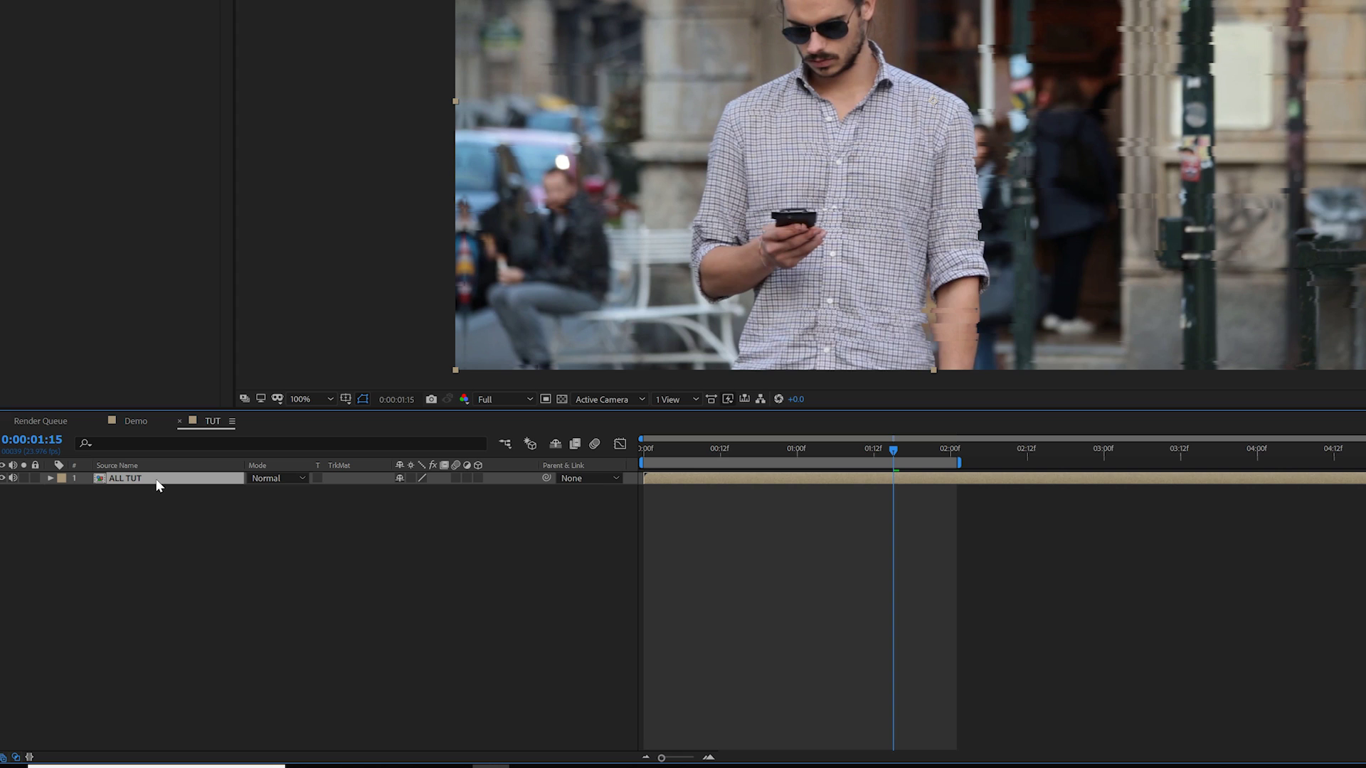
{"action": "key", "text": "ctrl+d"}
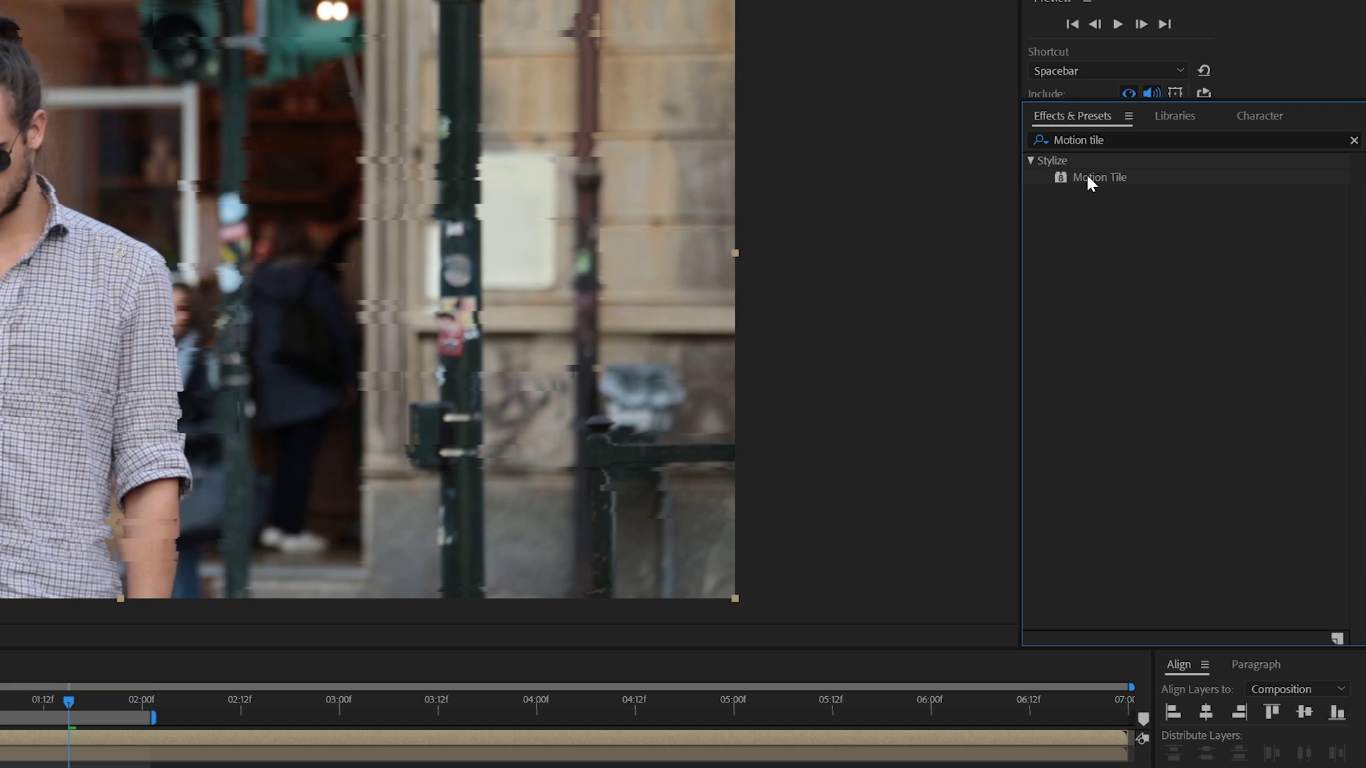
{"action": "left_click_drag", "start_coordinate": [1090, 183], "coordinate": [441, 334]}
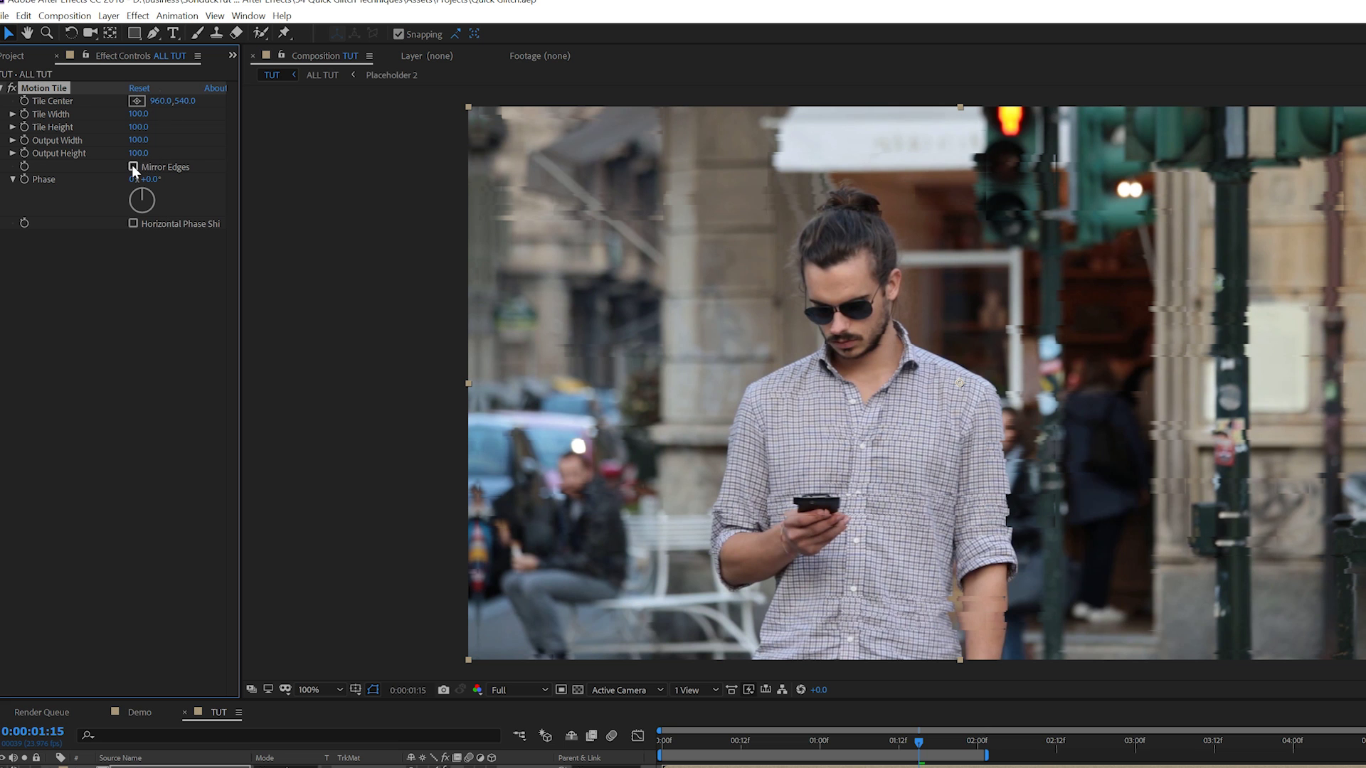
{"action": "left_click", "coordinate": [133, 167]}
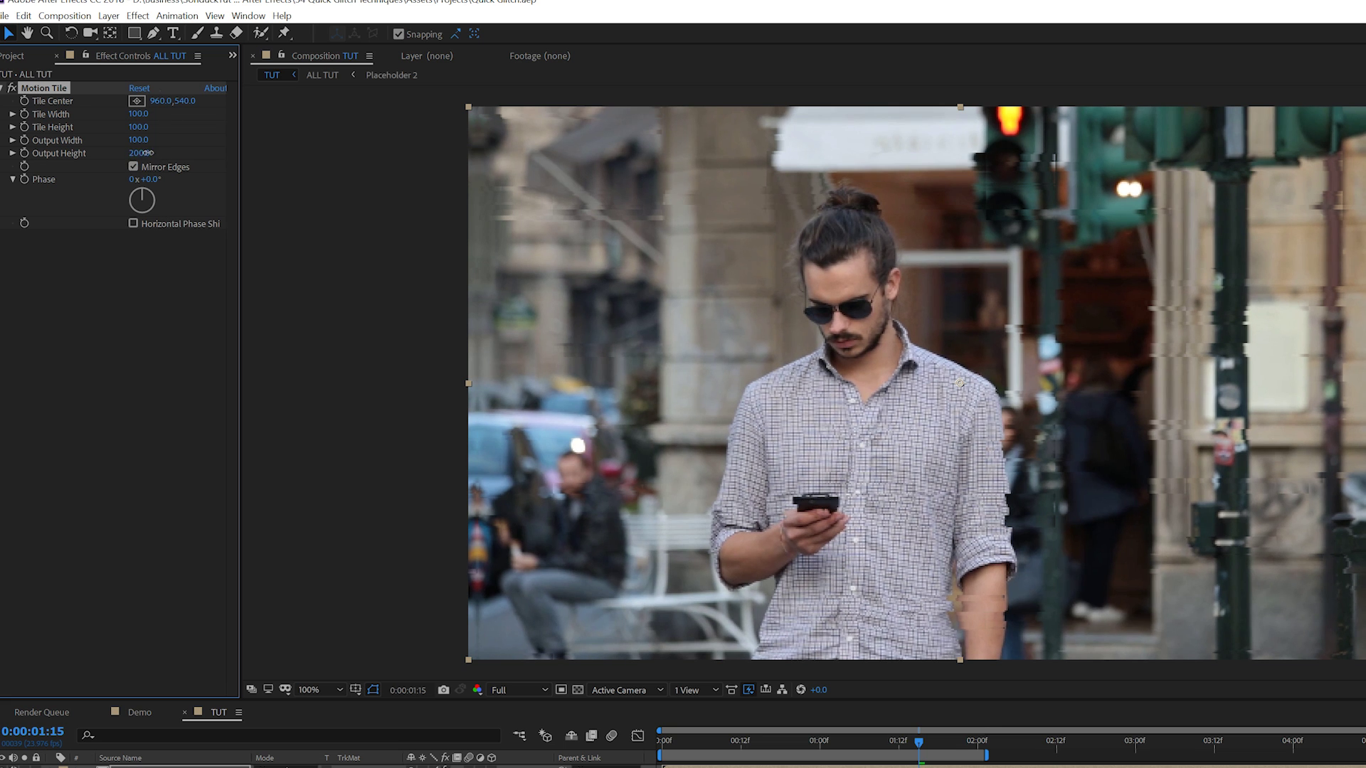
{"action": "left_click_drag", "start_coordinate": [138, 153], "coordinate": [146, 148]}
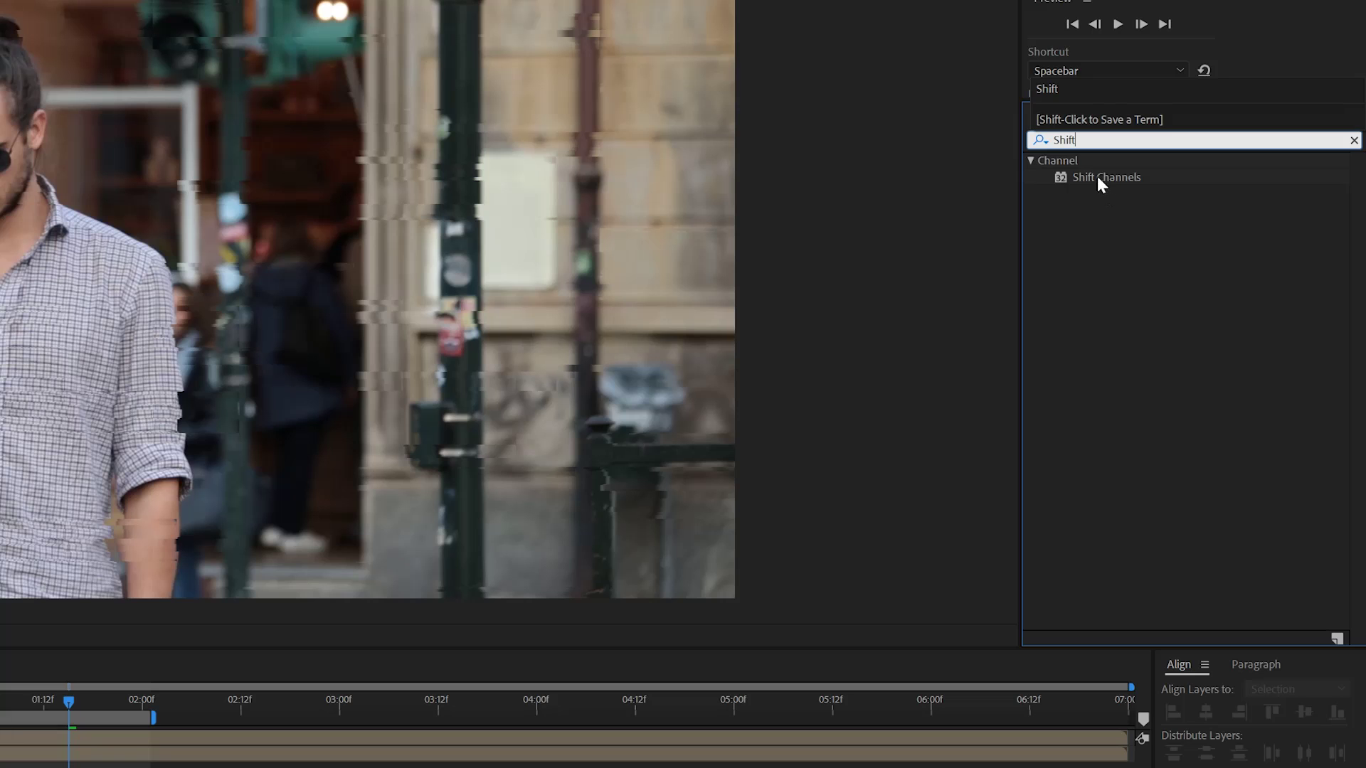
Step: Apply Shift Channels to an ALL TUT copy with green and blue Full Off, leaving only red
{"action": "type", "text": "chann"}
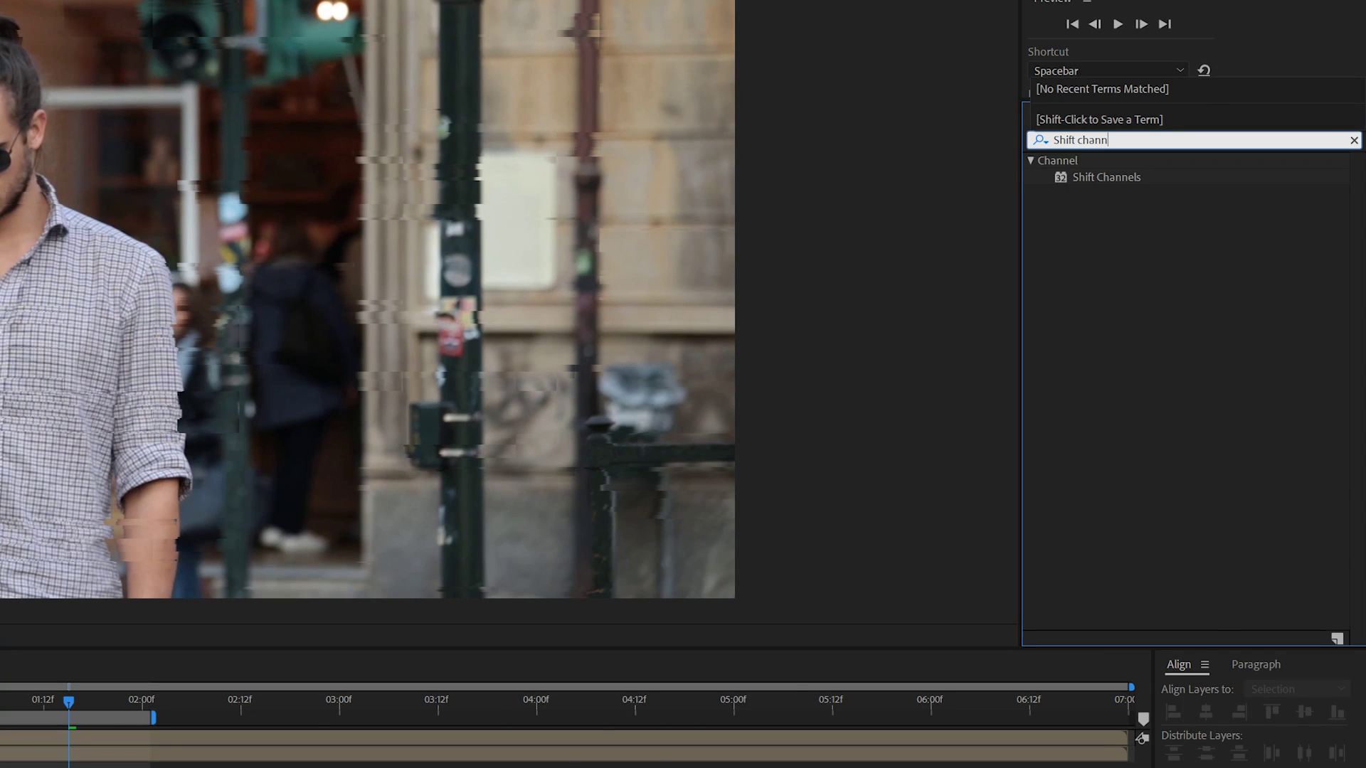
{"action": "left_click_drag", "start_coordinate": [1106, 177], "coordinate": [148, 276]}
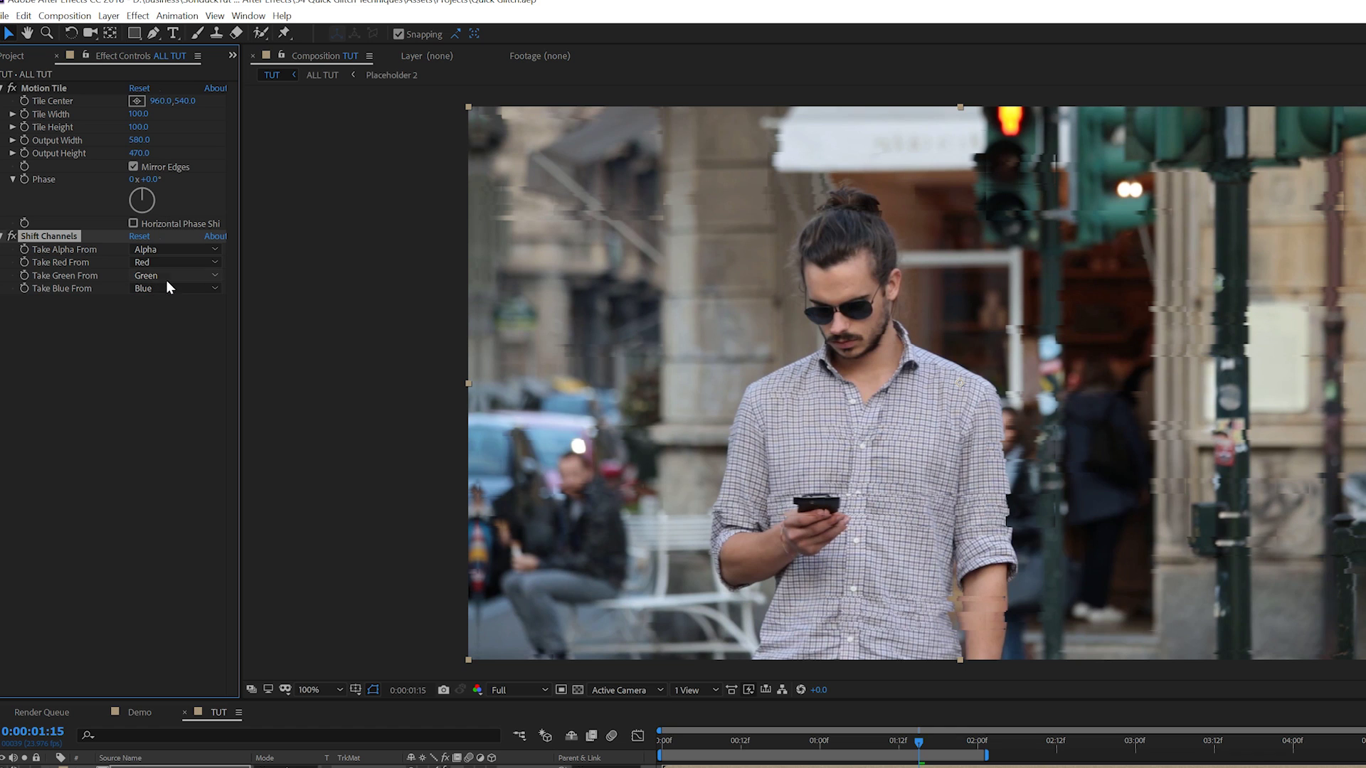
{"action": "left_click", "coordinate": [165, 277]}
{"action": "left_click", "coordinate": [167, 434]}
{"action": "left_click", "coordinate": [166, 287]}
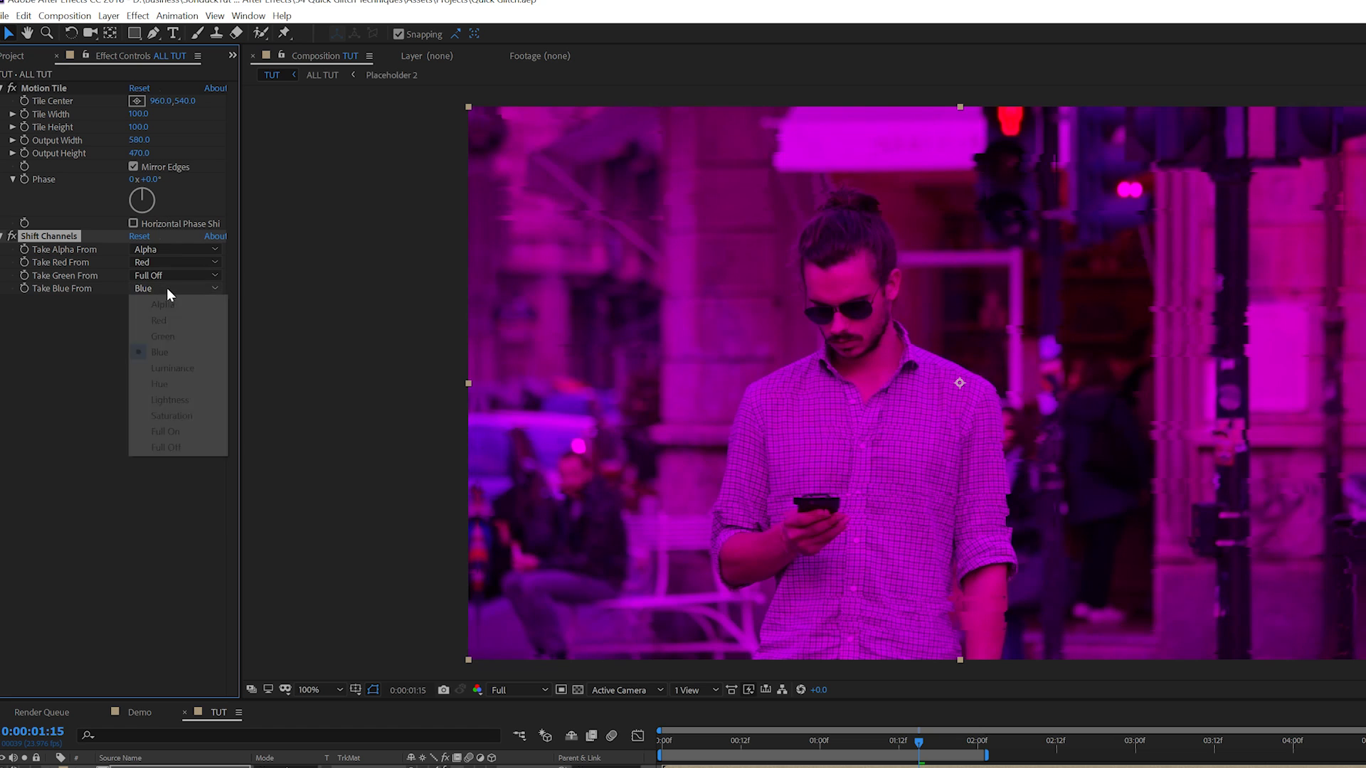
{"action": "left_click", "coordinate": [172, 446]}
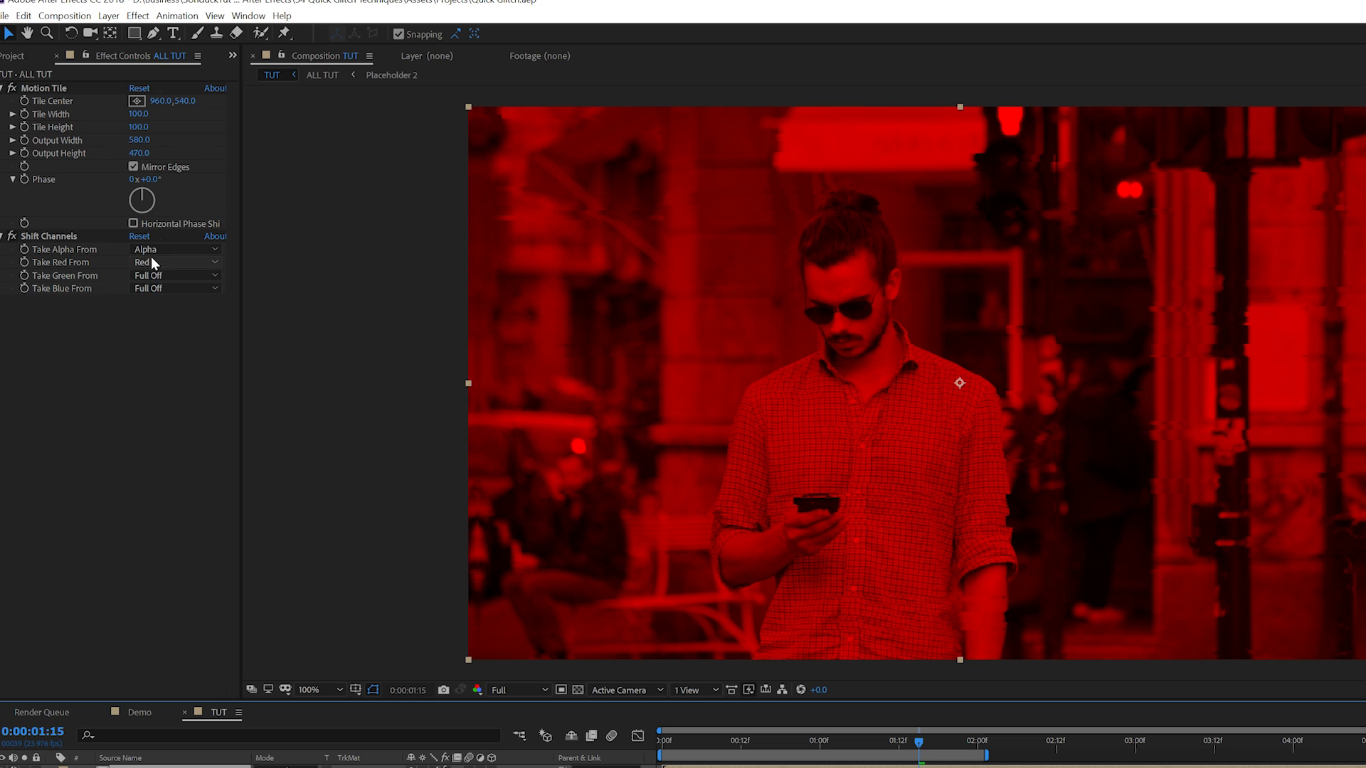
Step: On the top ALL TUT copy, turn red Full Off so only green shows
{"action": "left_click", "coordinate": [152, 262]}
{"action": "left_click", "coordinate": [170, 421]}
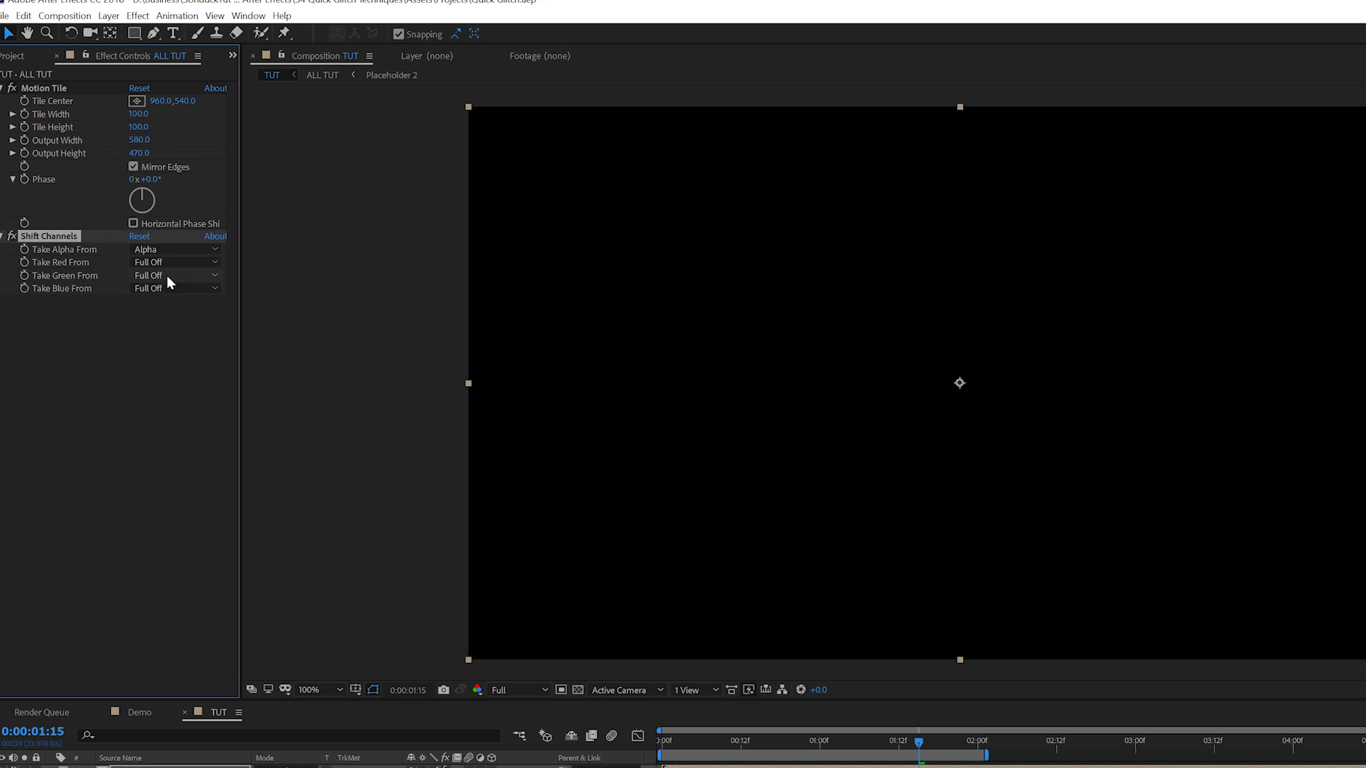
{"action": "left_click", "coordinate": [166, 276]}
{"action": "left_click", "coordinate": [173, 323]}
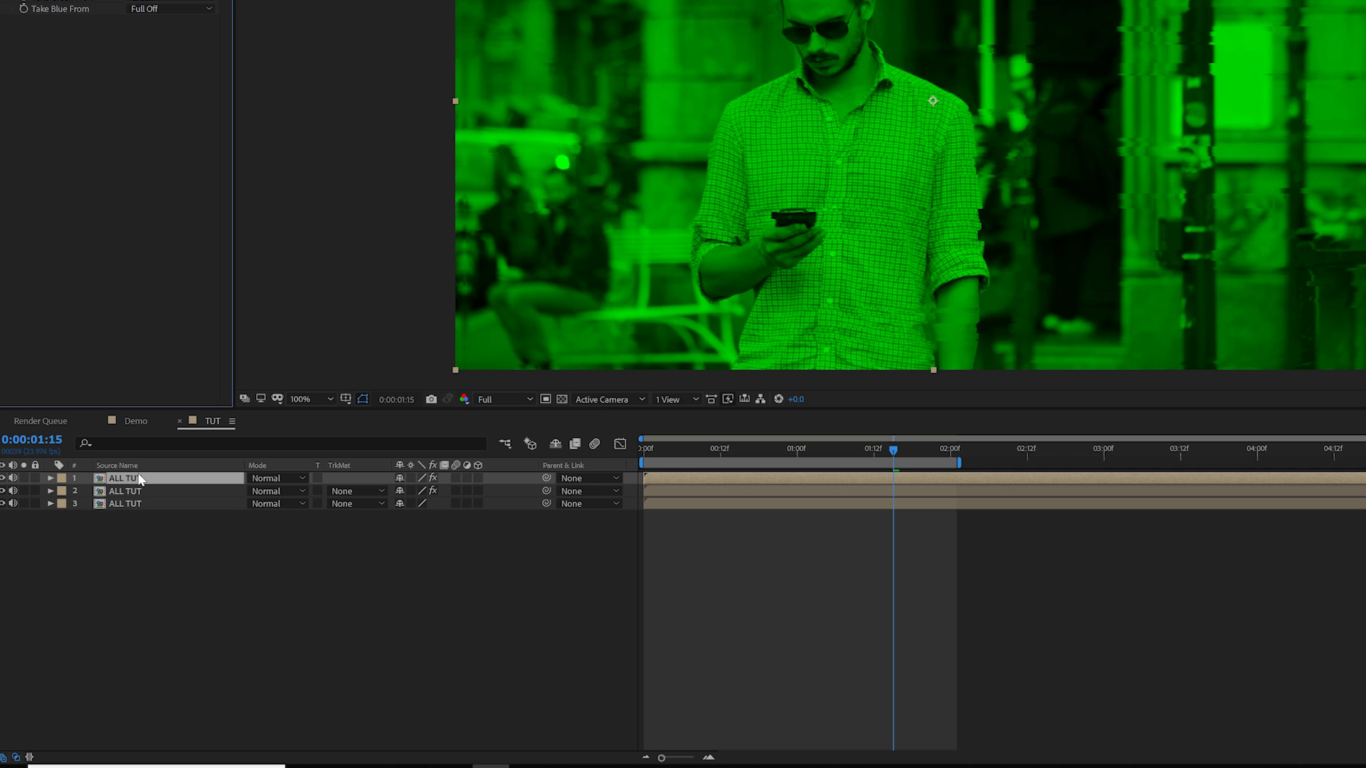
{"action": "left_click", "coordinate": [151, 1]}
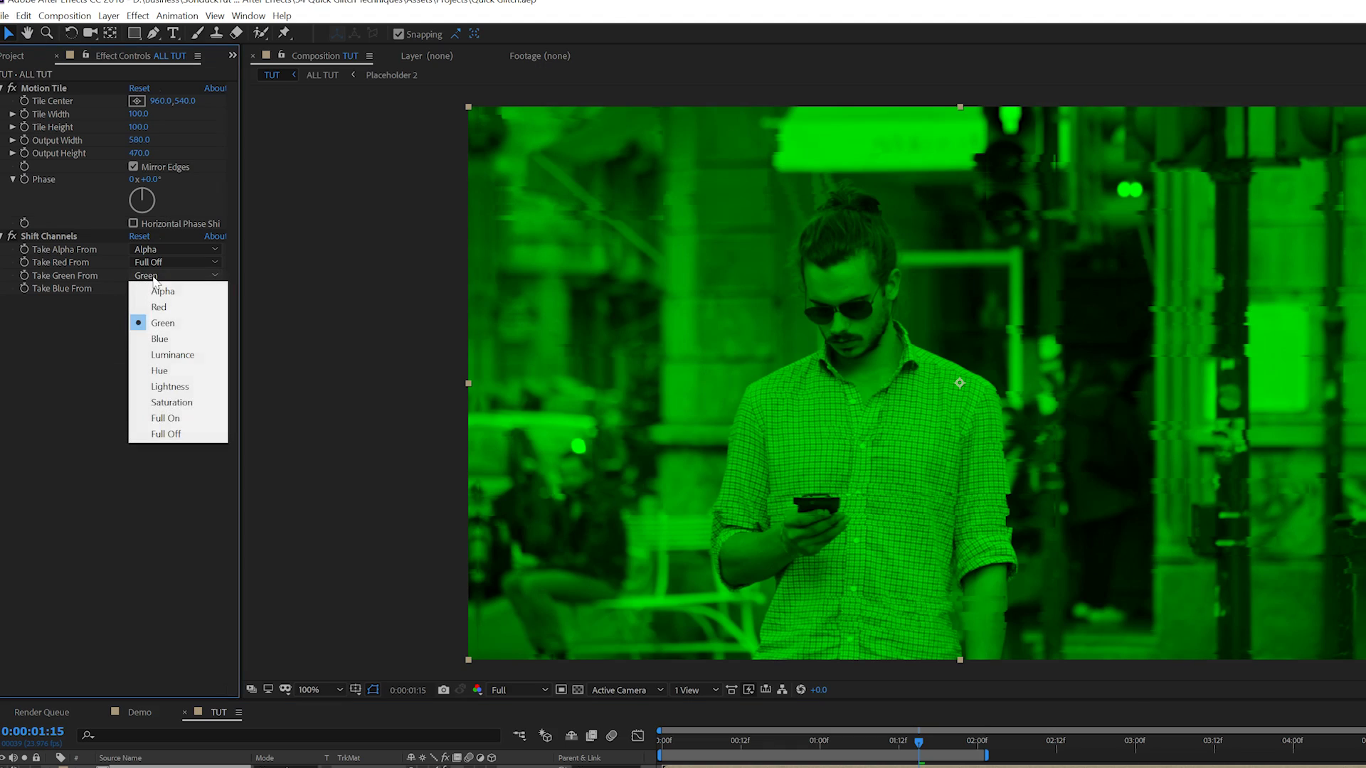
Step: Set Take Green From to Full Off and Take Blue From to Blue on the top copy
{"action": "left_click", "coordinate": [158, 435]}
{"action": "left_click", "coordinate": [146, 290]}
{"action": "left_click", "coordinate": [164, 351]}
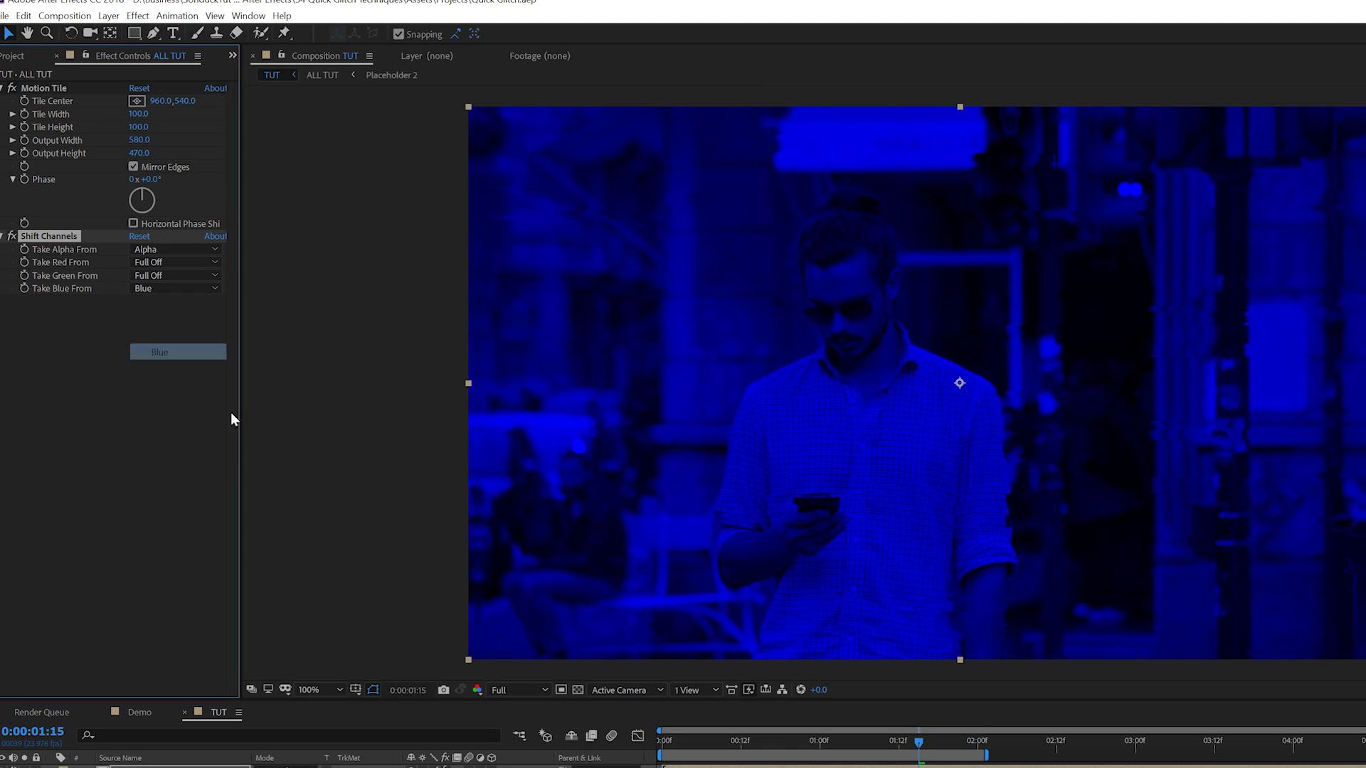
Step: Set the top two ALL TUT layers' blend mode to Screen
{"action": "left_click", "coordinate": [129, 767]}
{"action": "left_click", "coordinate": [129, 767], "text": "shift"}
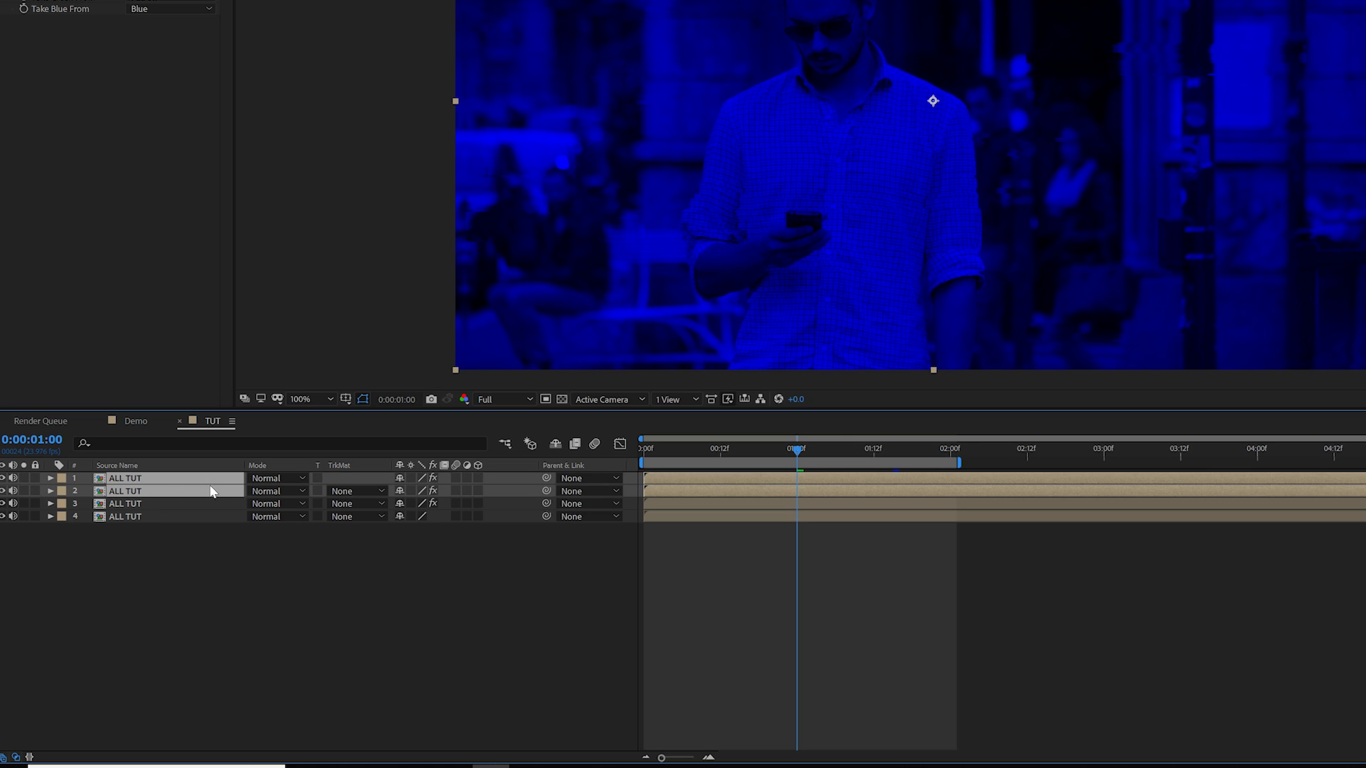
{"action": "left_click", "coordinate": [263, 481]}
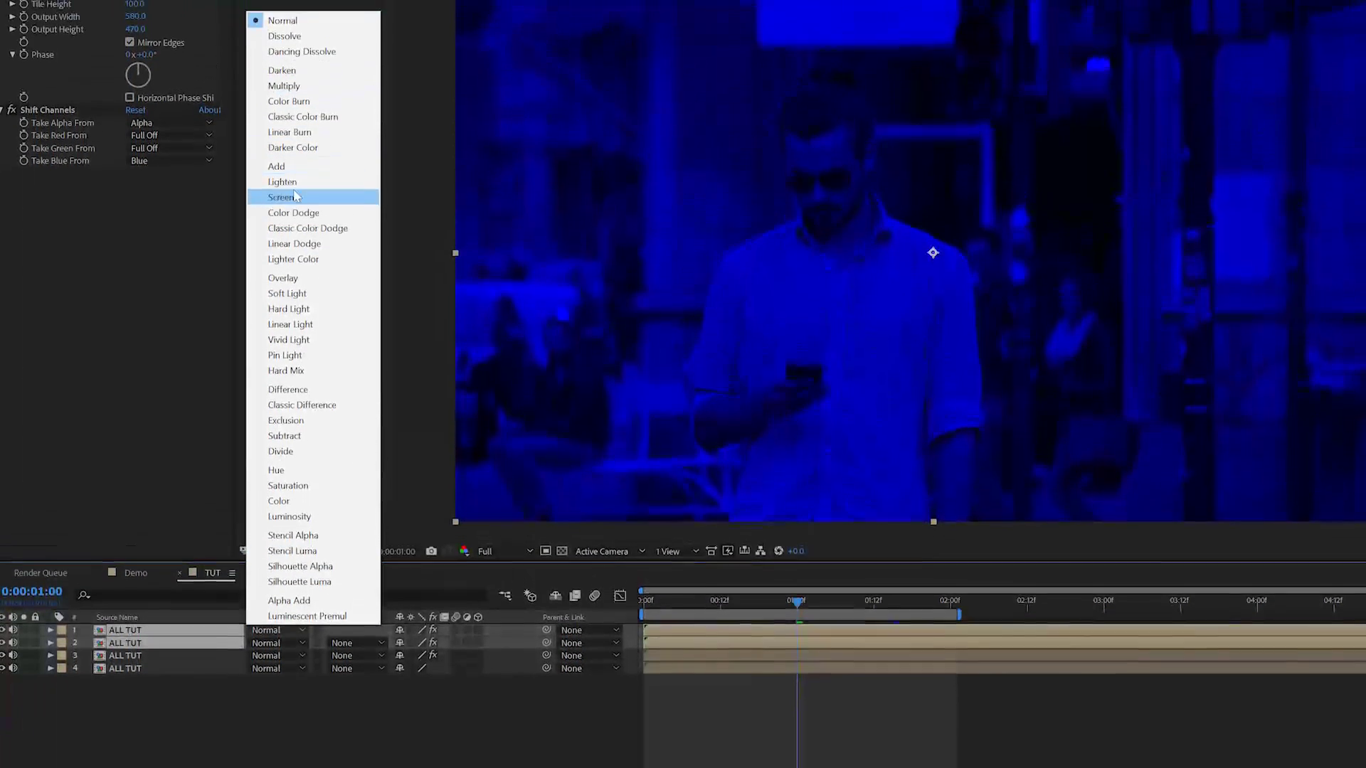
{"action": "left_click", "coordinate": [296, 197]}
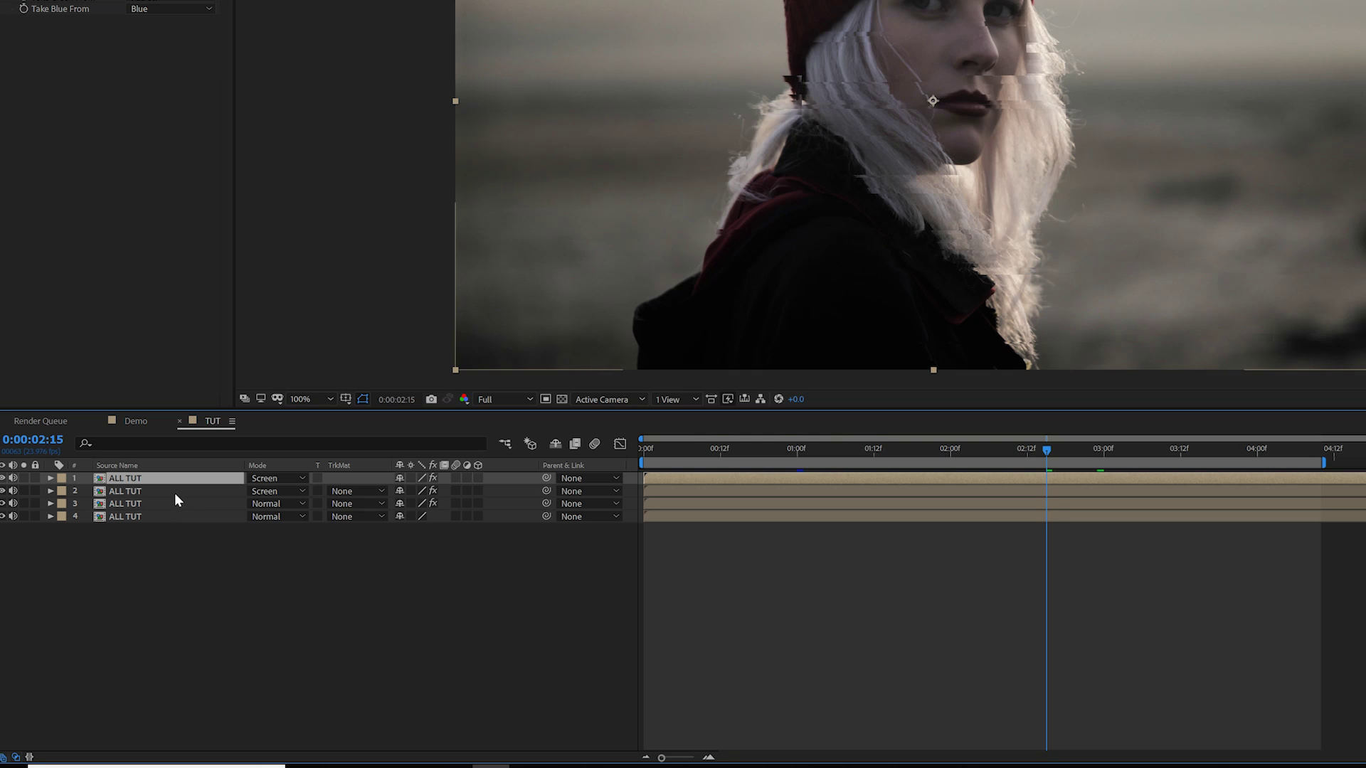
Step: Add a wiggle(2,200) expression to the top layer's Position and preview the jitter
{"action": "key", "text": "p"}
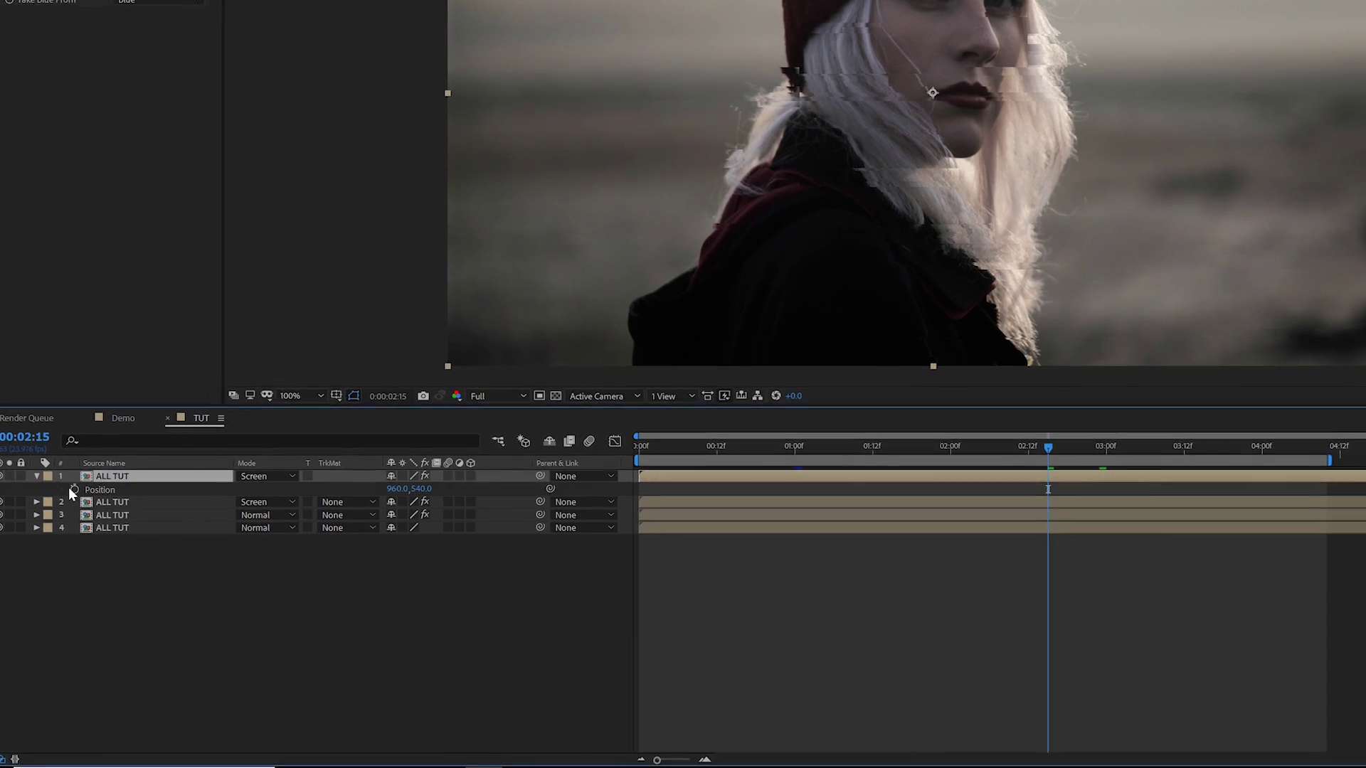
{"action": "left_click", "coordinate": [57, 488], "text": "alt"}
{"action": "type", "text": "wiggl"}
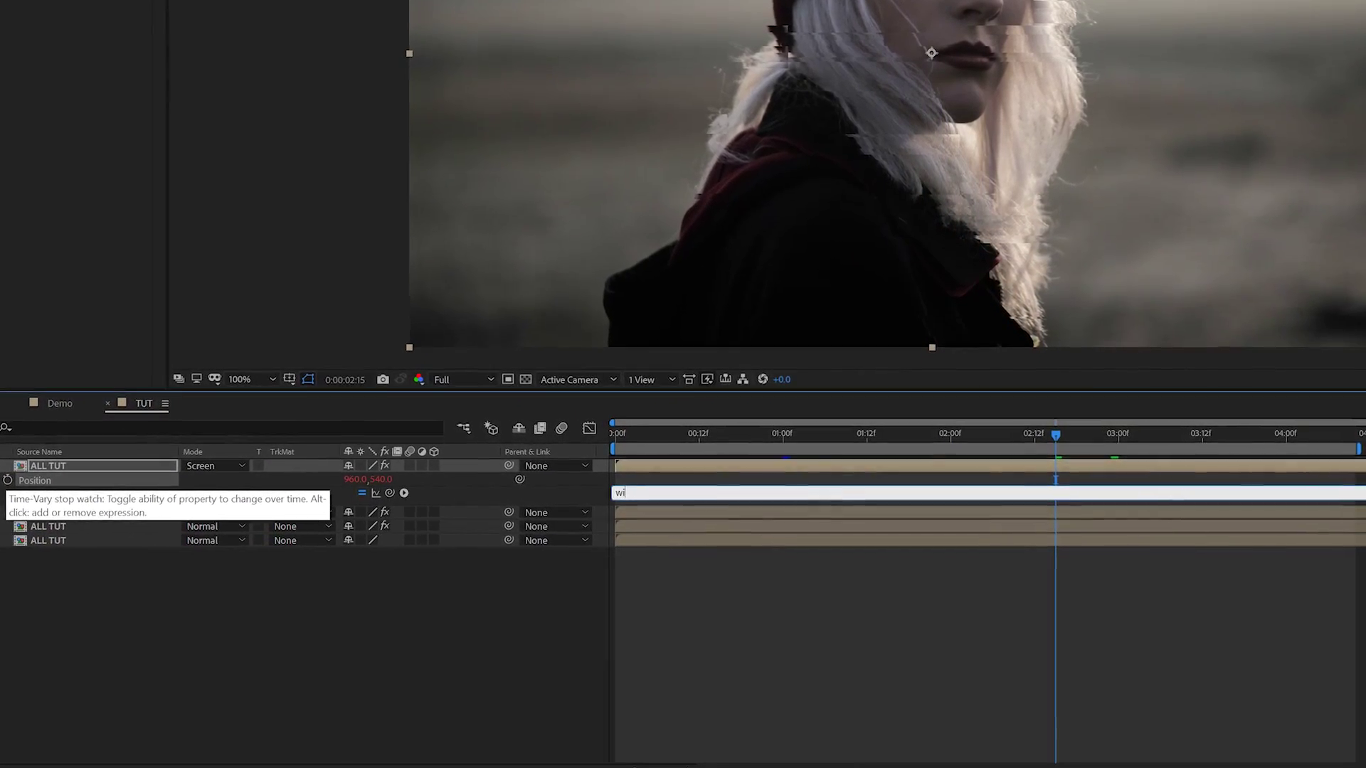
{"action": "type", "text": "e(2,"}
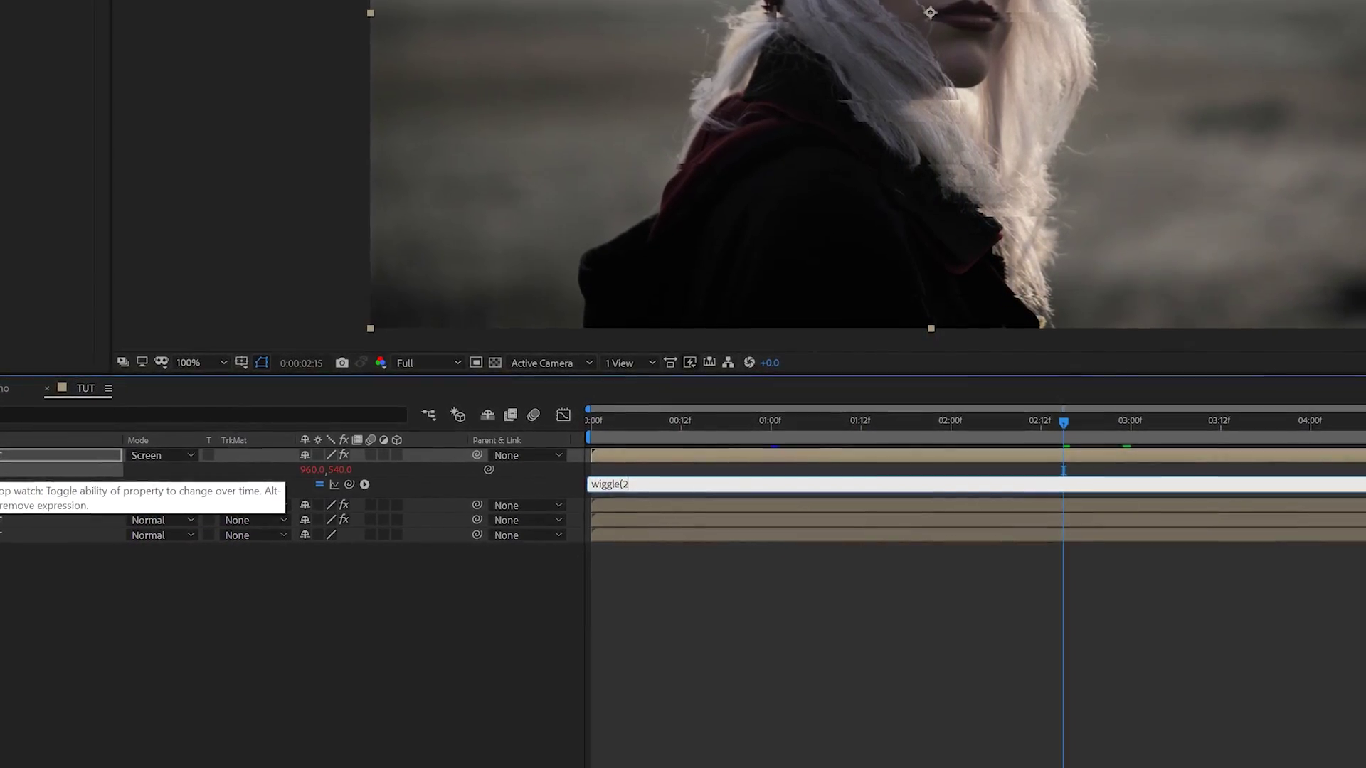
{"action": "type", "text": "200)"}
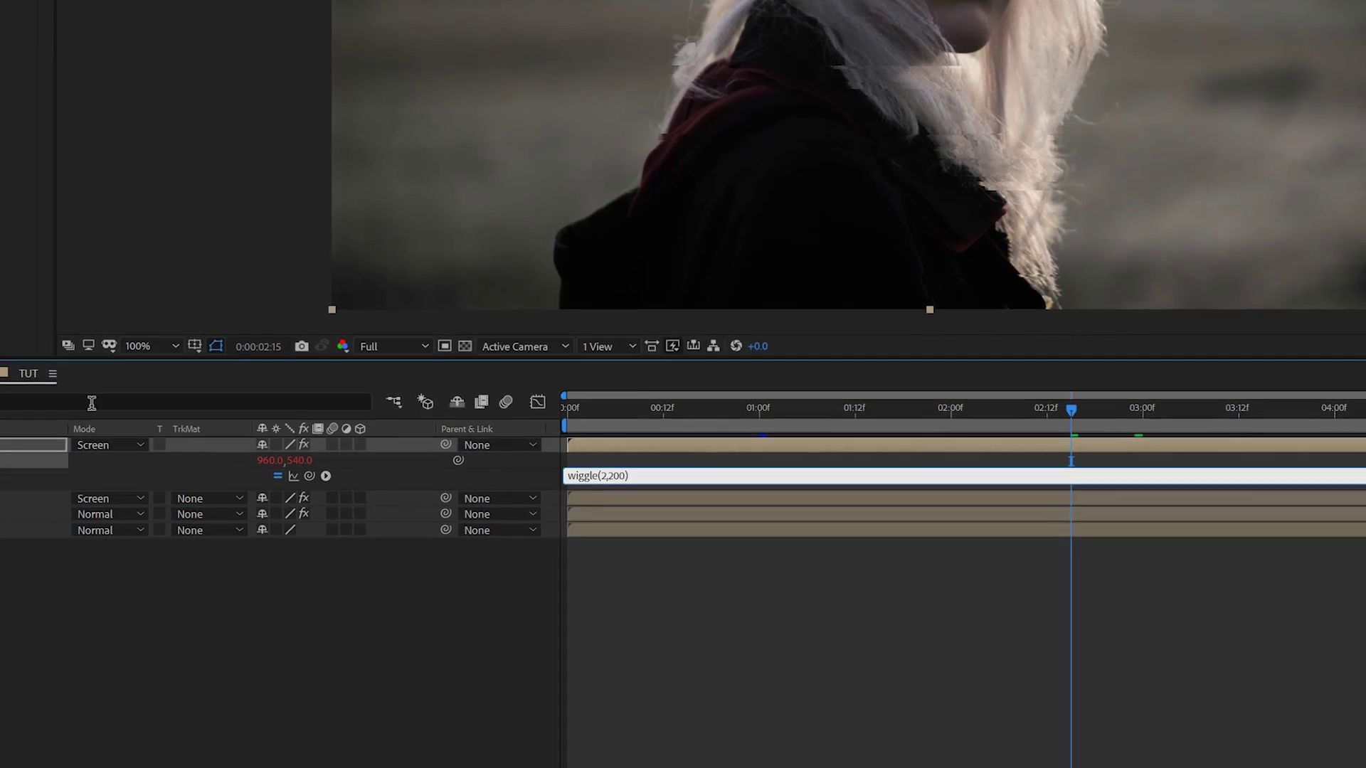
{"action": "left_click", "coordinate": [957, 346]}
{"action": "left_click_drag", "start_coordinate": [1072, 409], "coordinate": [864, 436]}
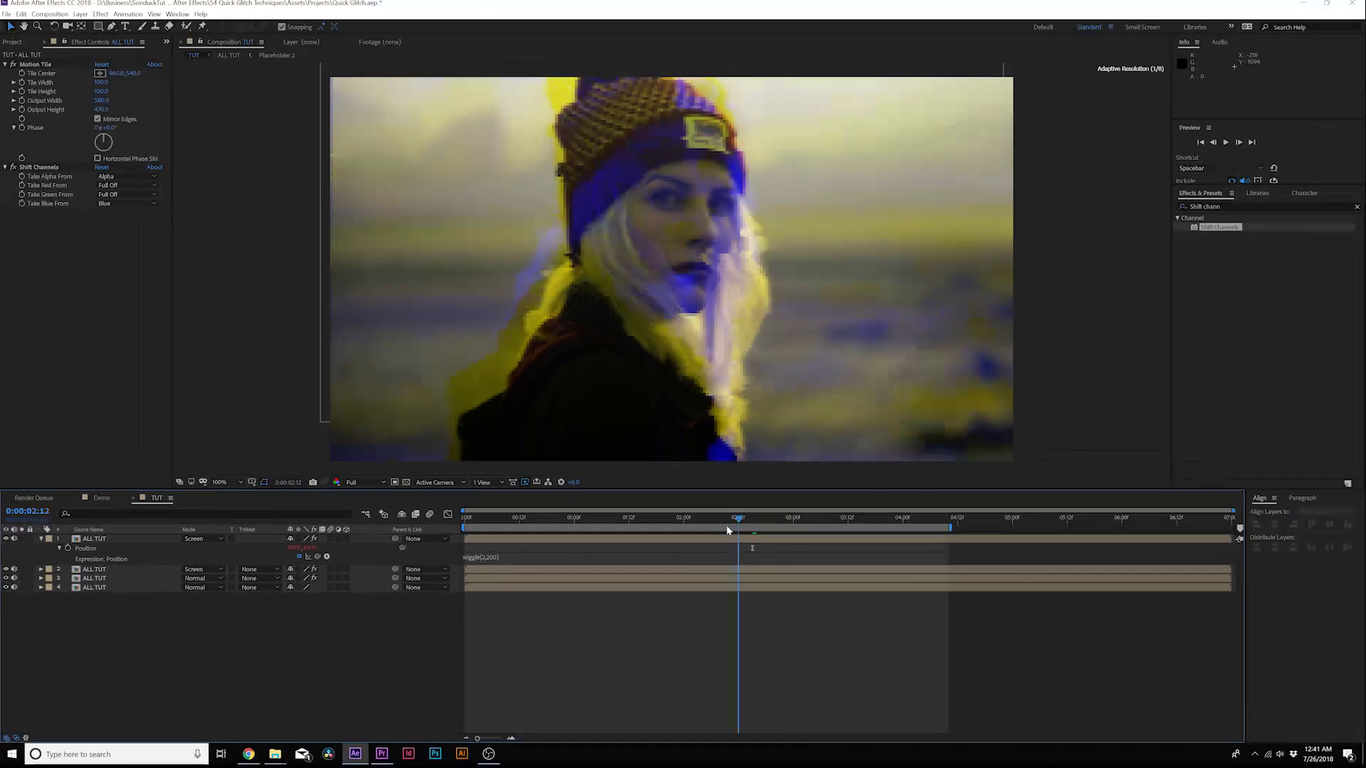
{"action": "left_click_drag", "start_coordinate": [634, 535], "coordinate": [766, 528]}
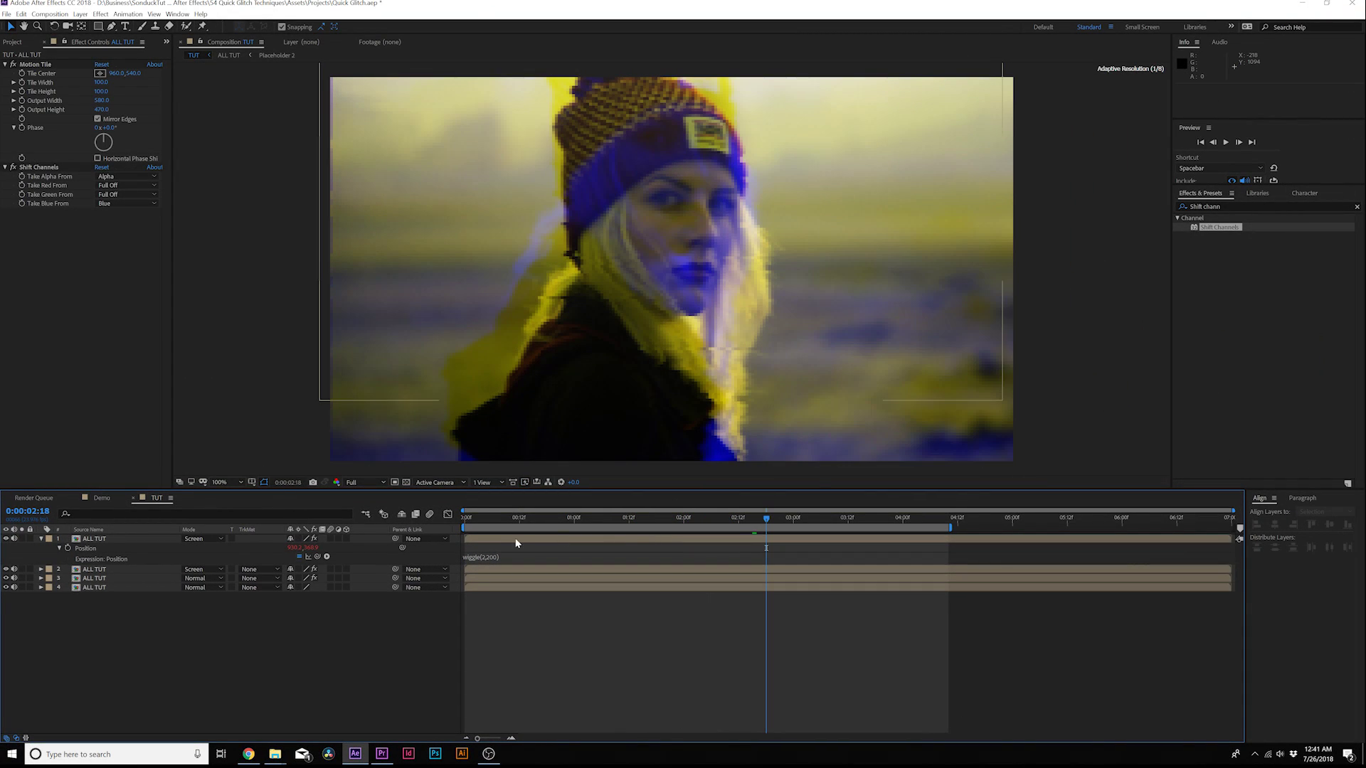
Step: Copy the wiggle(2,200) Position expression onto the second ALL TUT layer
{"action": "left_click", "coordinate": [483, 557]}
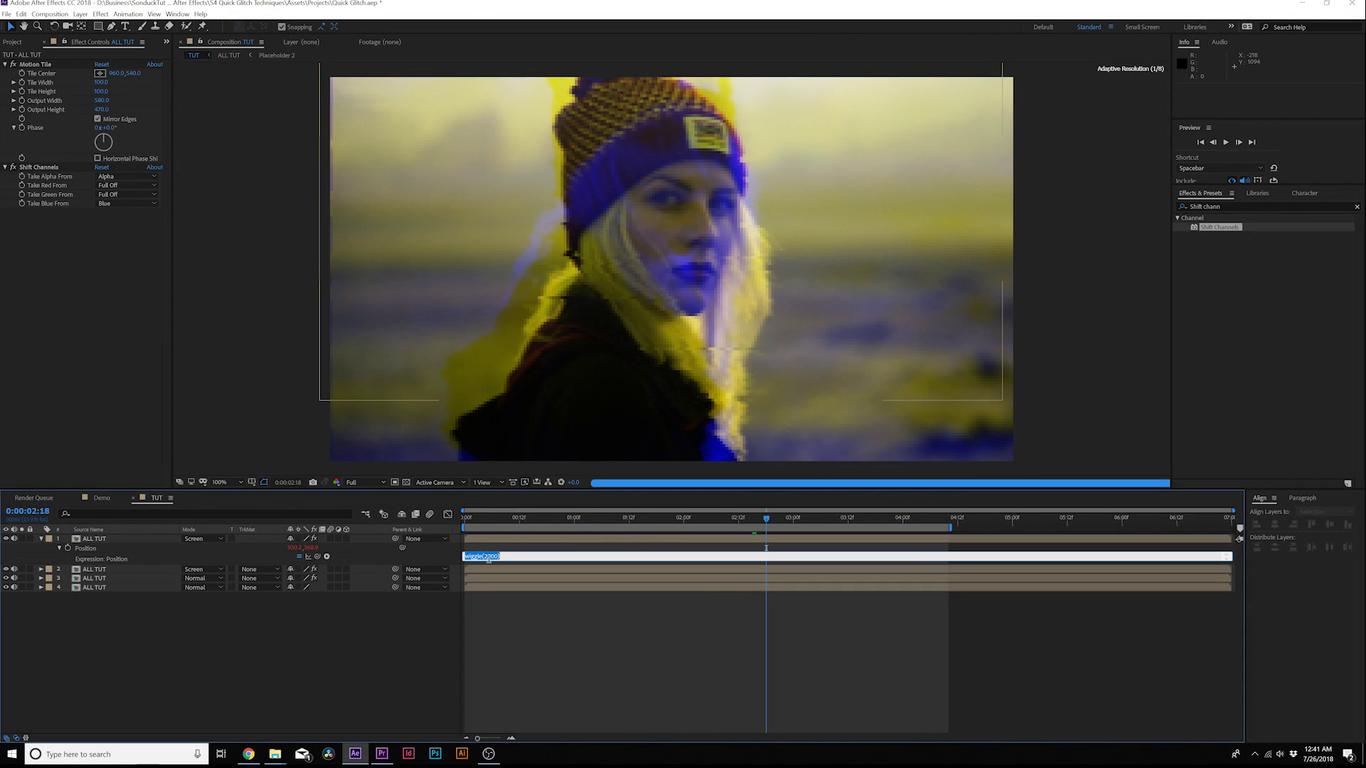
{"action": "key", "text": "ctrl+c"}
{"action": "left_click", "coordinate": [122, 576]}
{"action": "key", "text": "ctrl+v"}
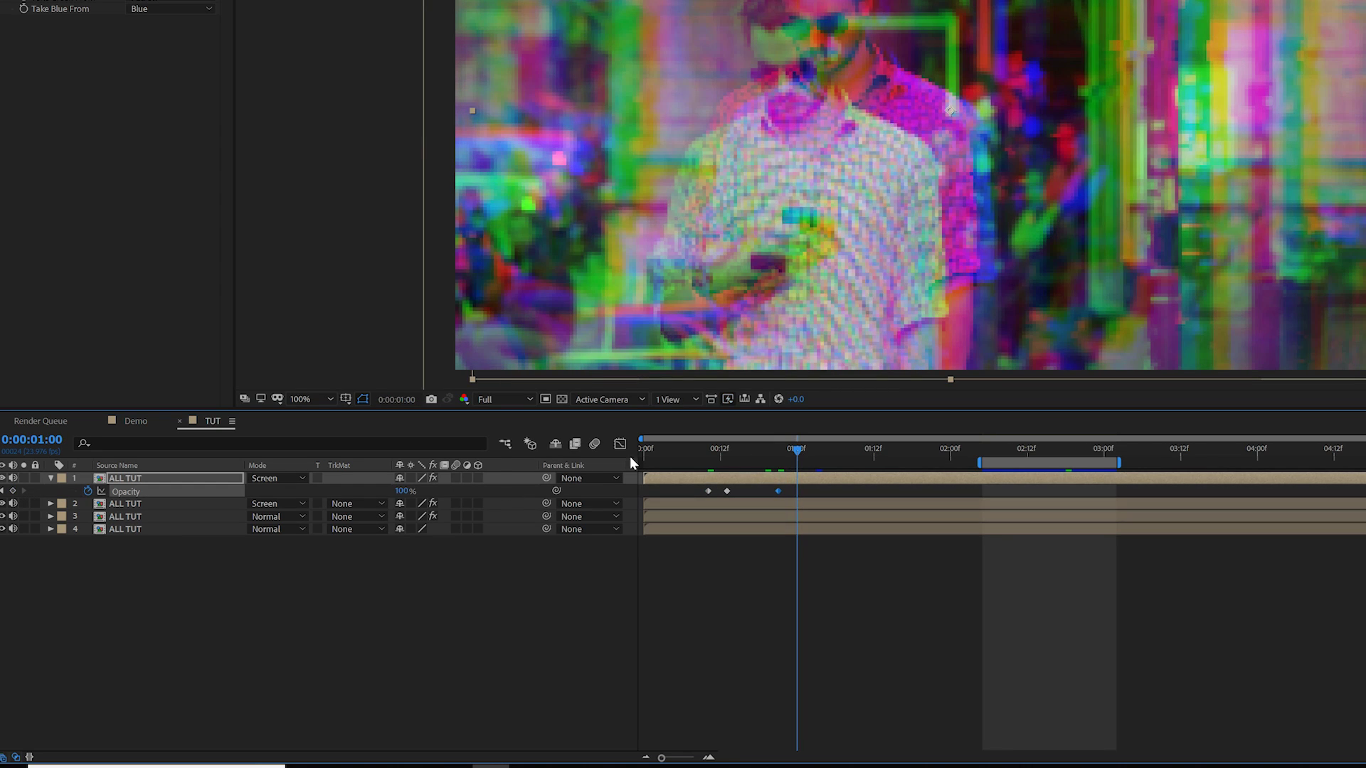
Step: Keyframe the top layer's opacity from 100% to 0% and paste those keyframes onto layers 2 and 3
{"action": "left_click_drag", "start_coordinate": [400, 491], "coordinate": [208, 497]}
{"action": "key", "text": "ctrl+c"}
{"action": "left_click", "coordinate": [706, 452]}
{"action": "left_click", "coordinate": [549, 503]}
{"action": "key", "text": "ctrl+v"}
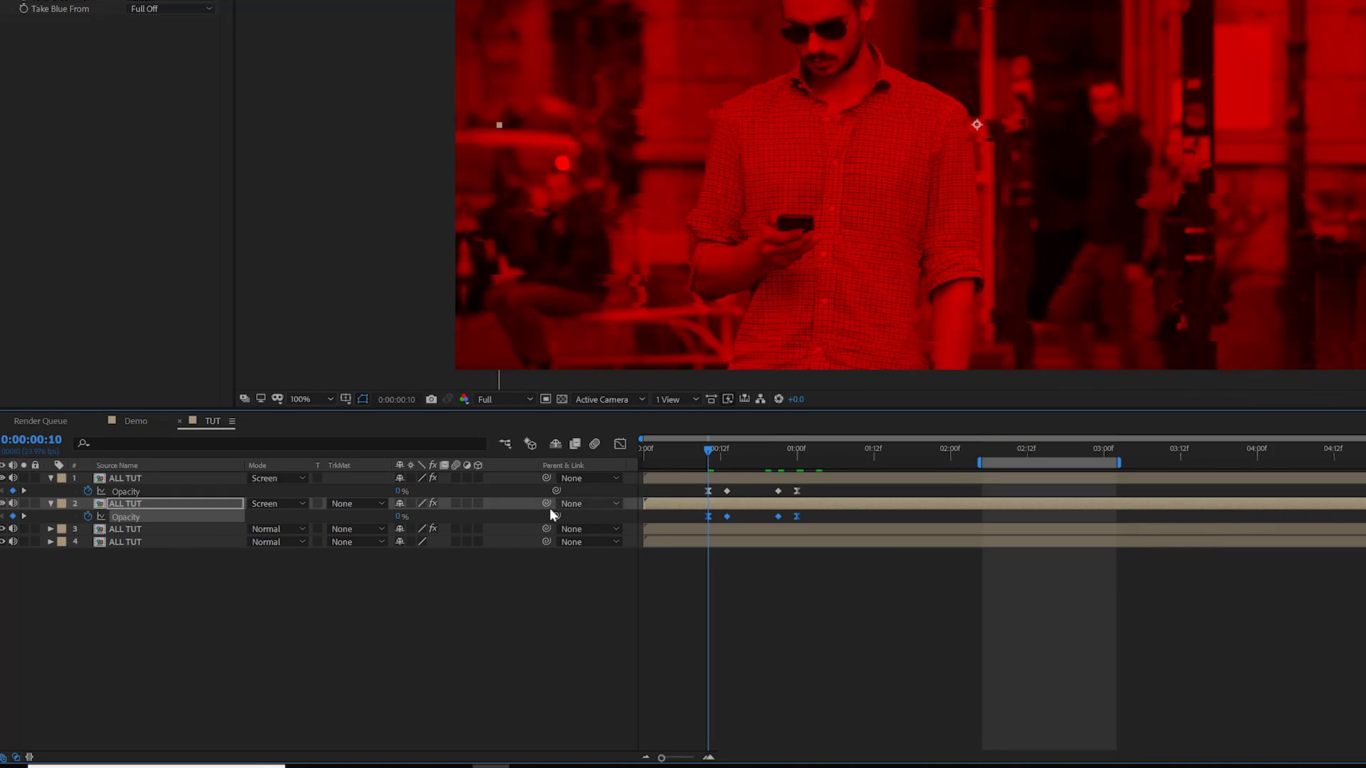
{"action": "left_click", "coordinate": [134, 528]}
{"action": "key", "text": "ctrl+v"}
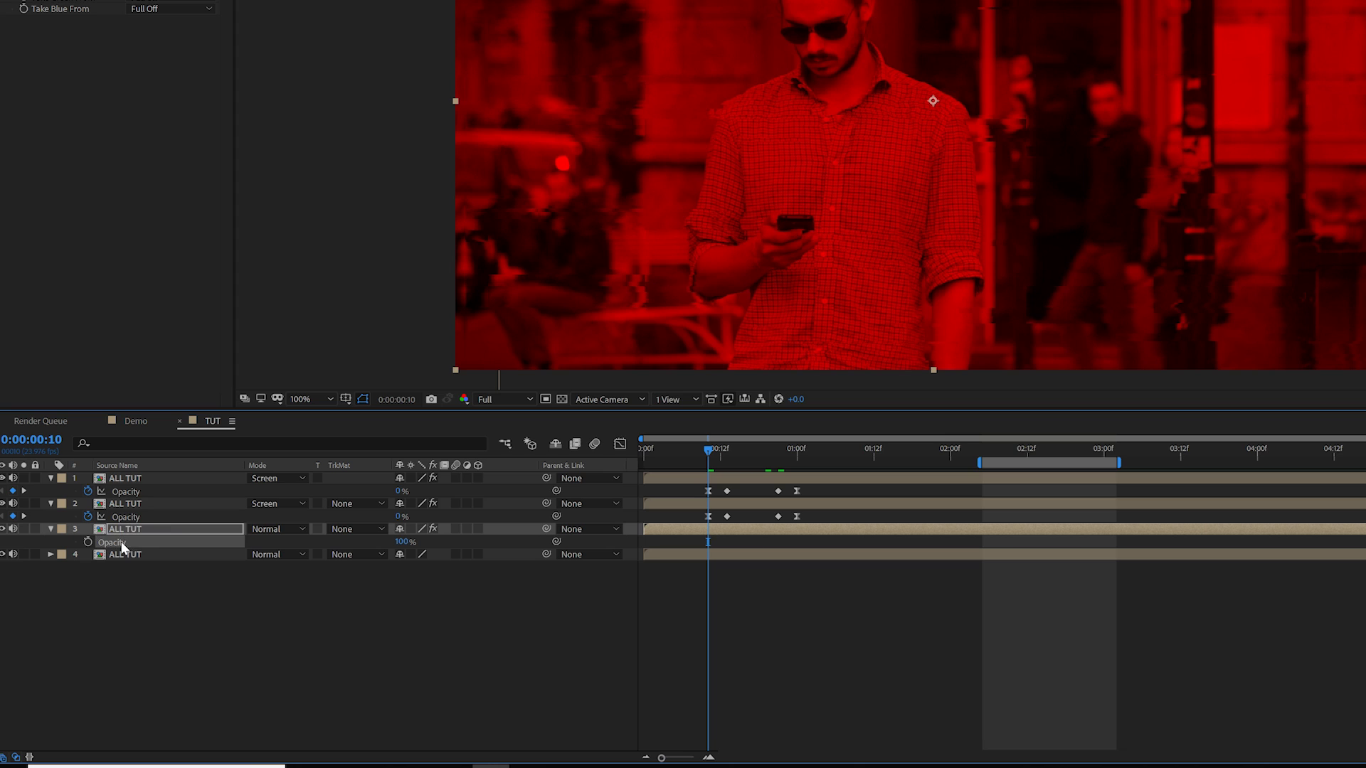
{"action": "key", "text": "space"}
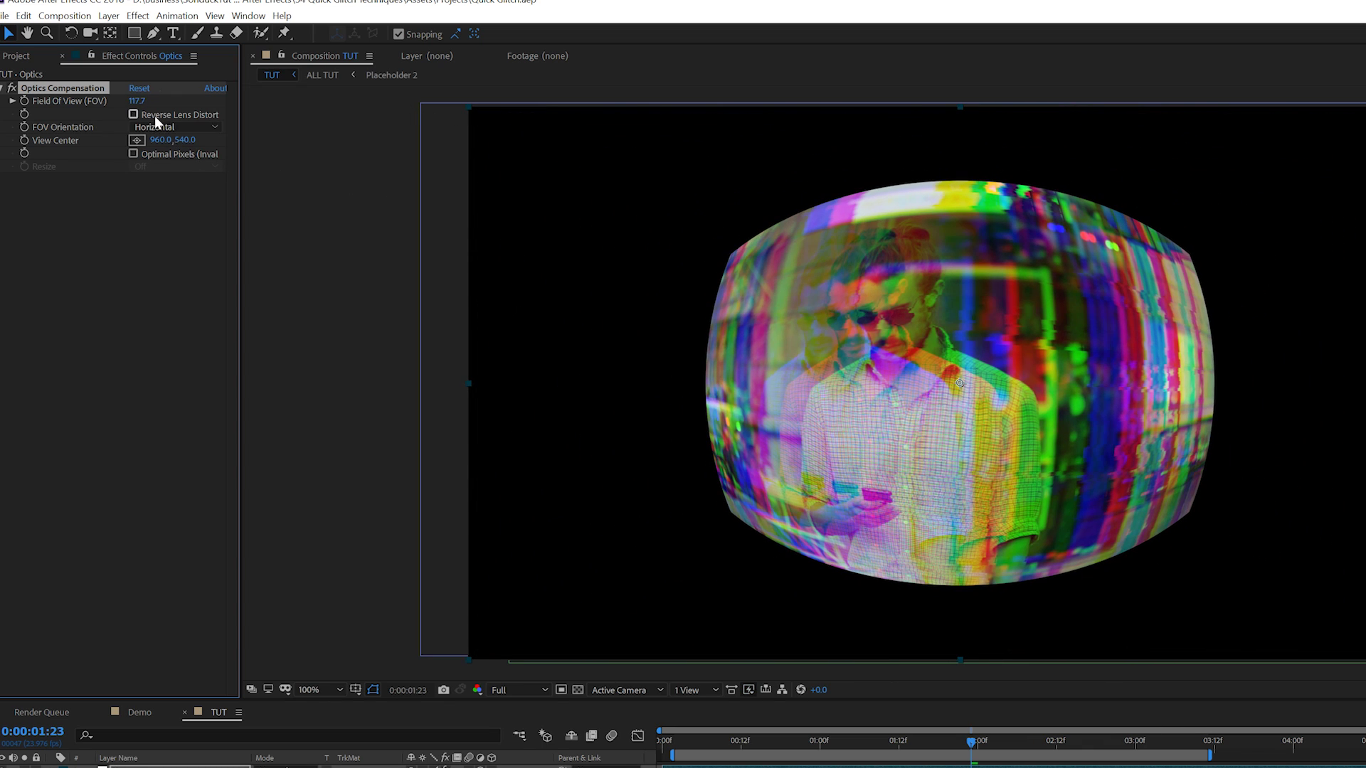
Step: Turn on Reverse Lens Distortion and keyframe Field of View at 98.3 at frame 0:13
{"action": "left_click", "coordinate": [133, 115]}
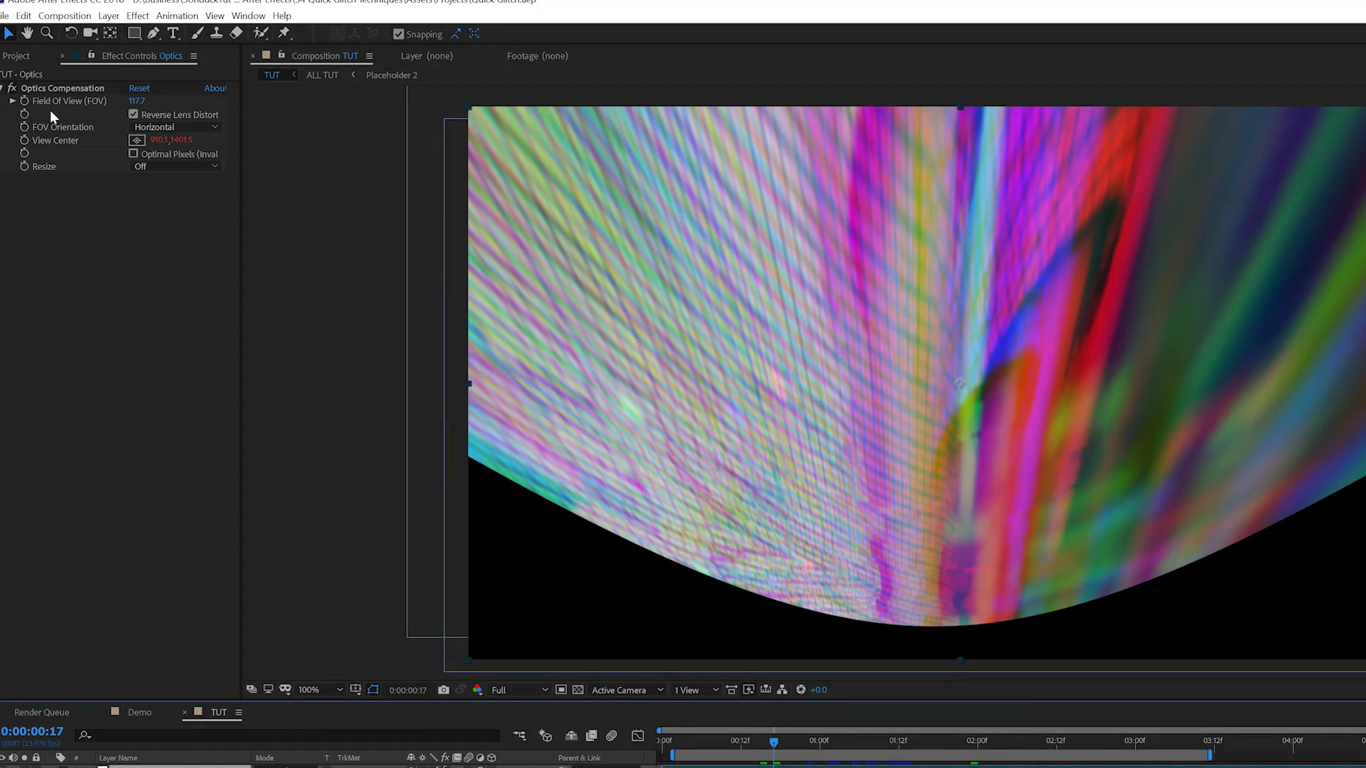
{"action": "left_click", "coordinate": [27, 100]}
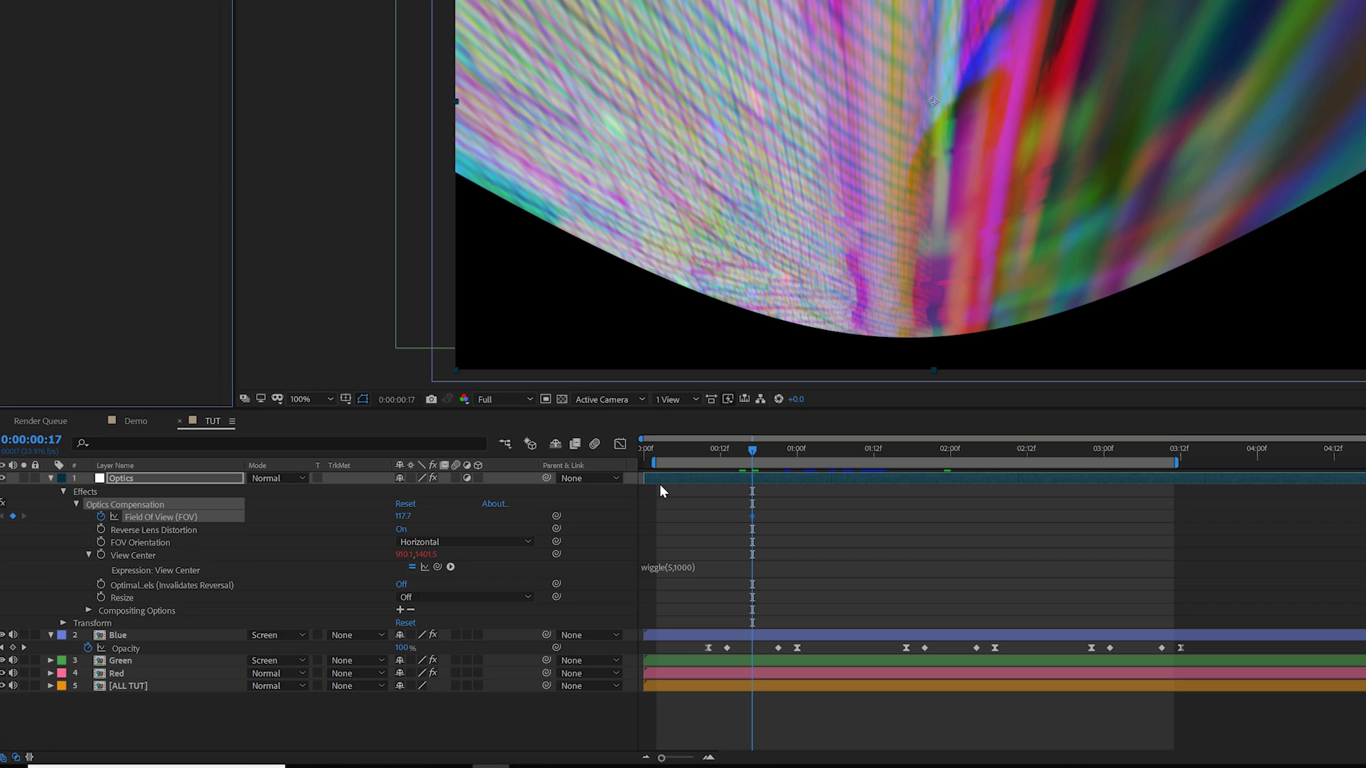
{"action": "left_click", "coordinate": [725, 451]}
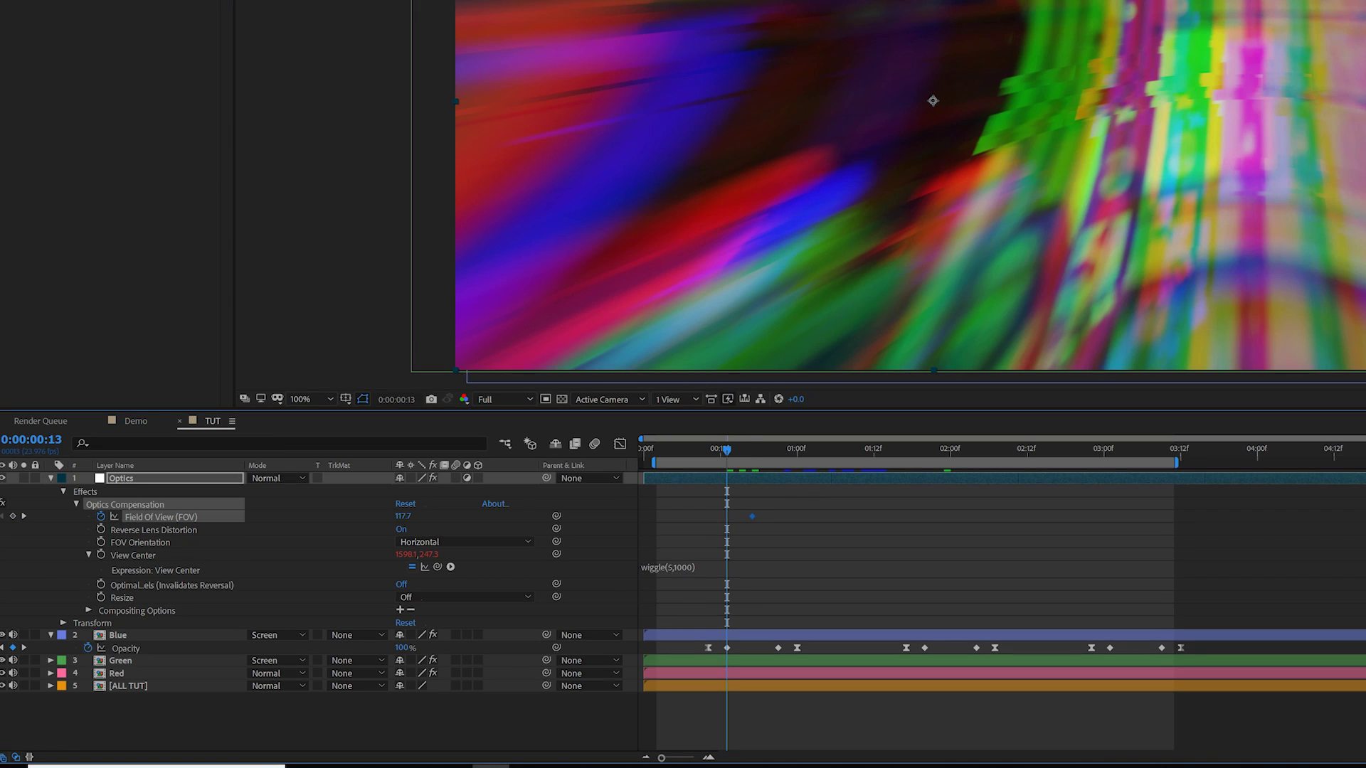
{"action": "left_click_drag", "start_coordinate": [403, 516], "coordinate": [384, 516]}
{"action": "left_click_drag", "start_coordinate": [726, 450], "coordinate": [796, 457]}
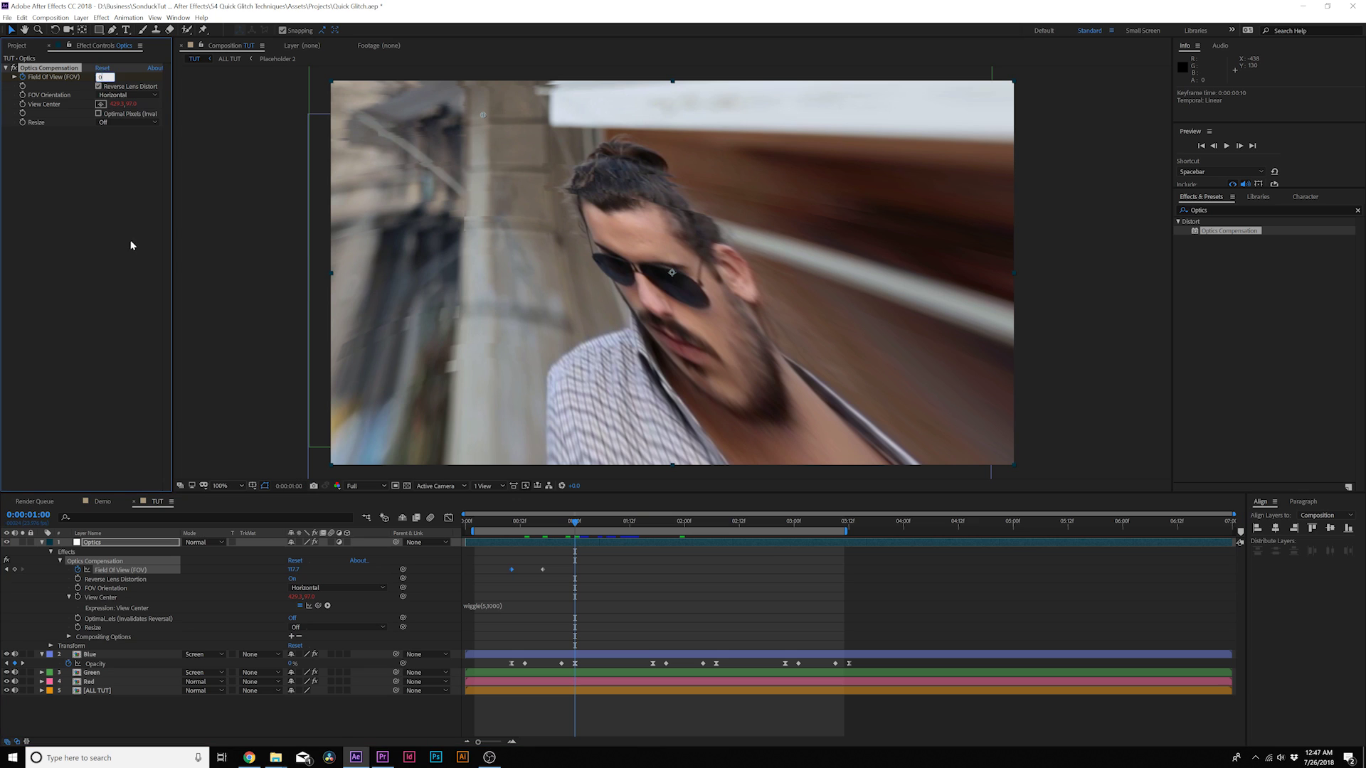
Step: Key Field of View to 0 at 1:00 and Radial Blur Amount to 0 at 0:10
{"action": "key", "text": "Return"}
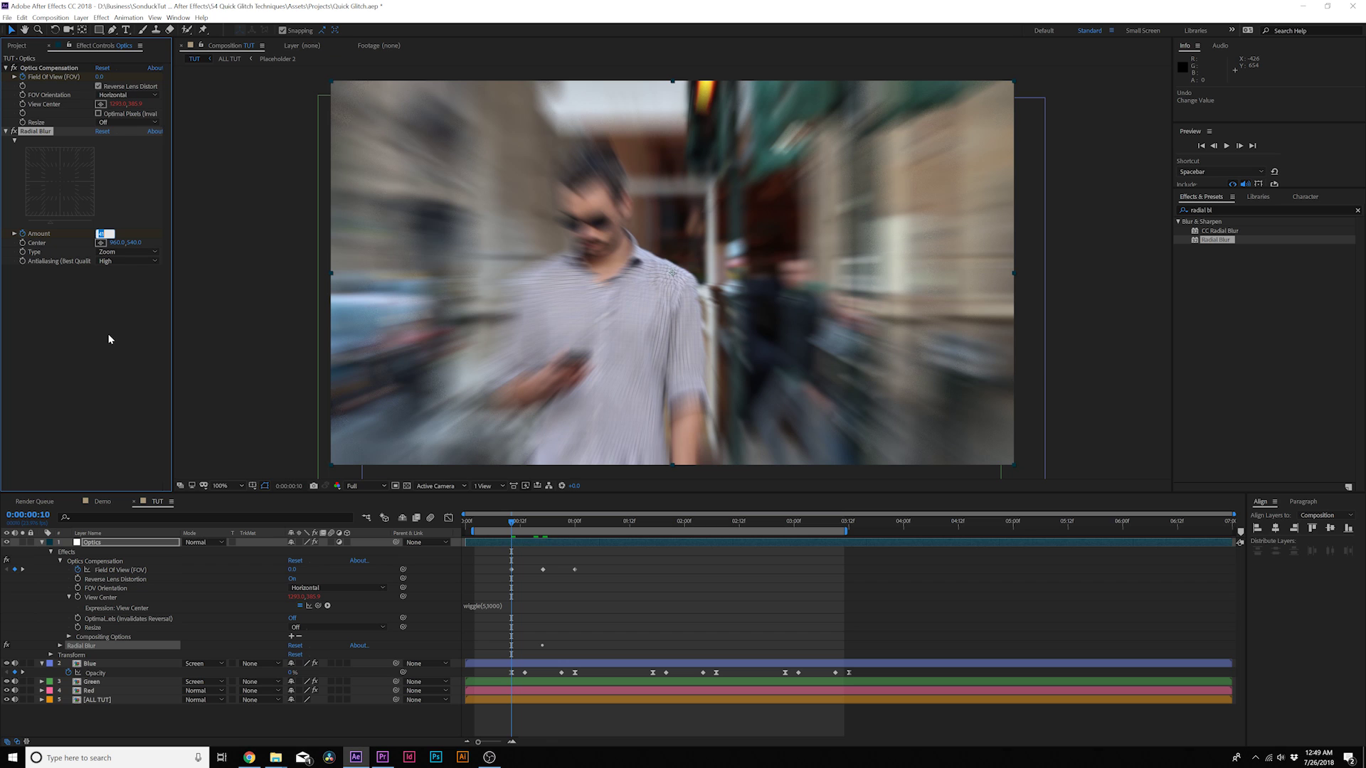
{"action": "key", "text": "Return"}
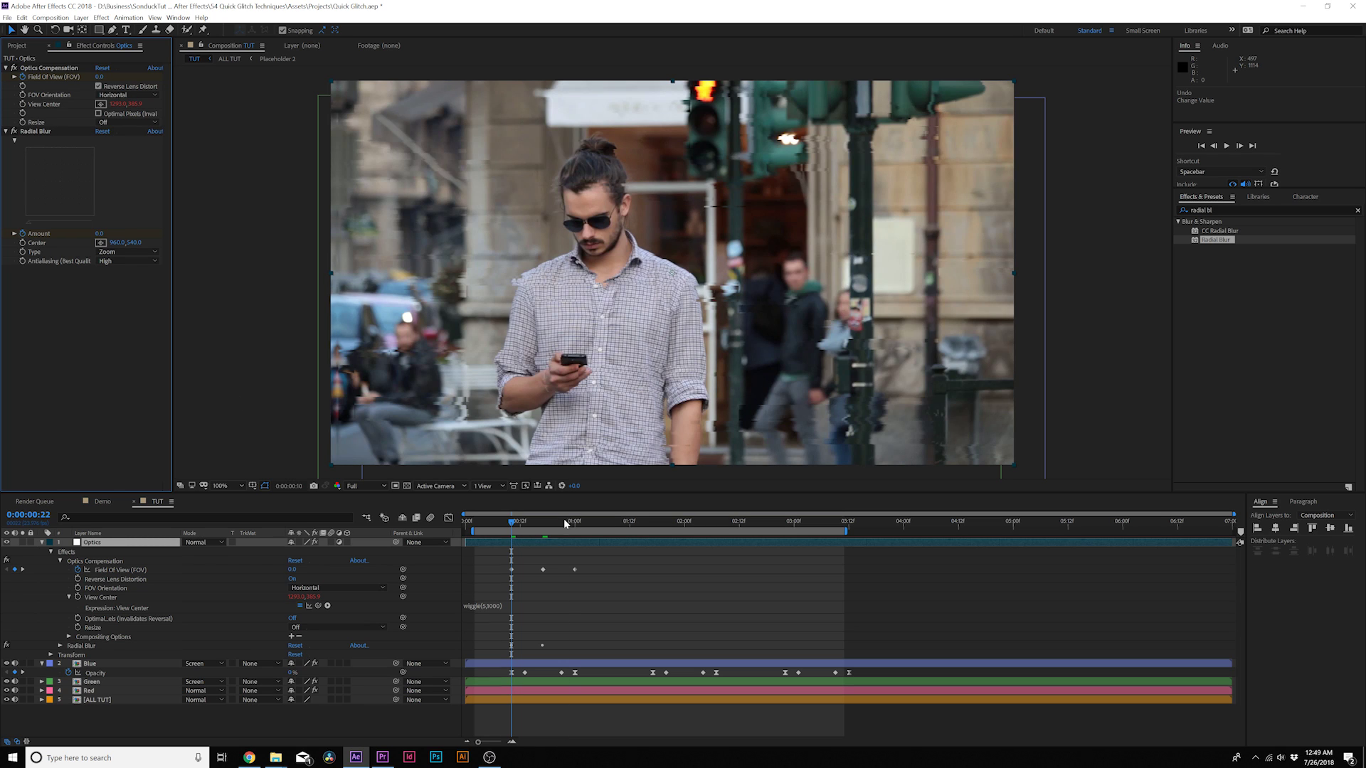
{"action": "left_click", "coordinate": [573, 520]}
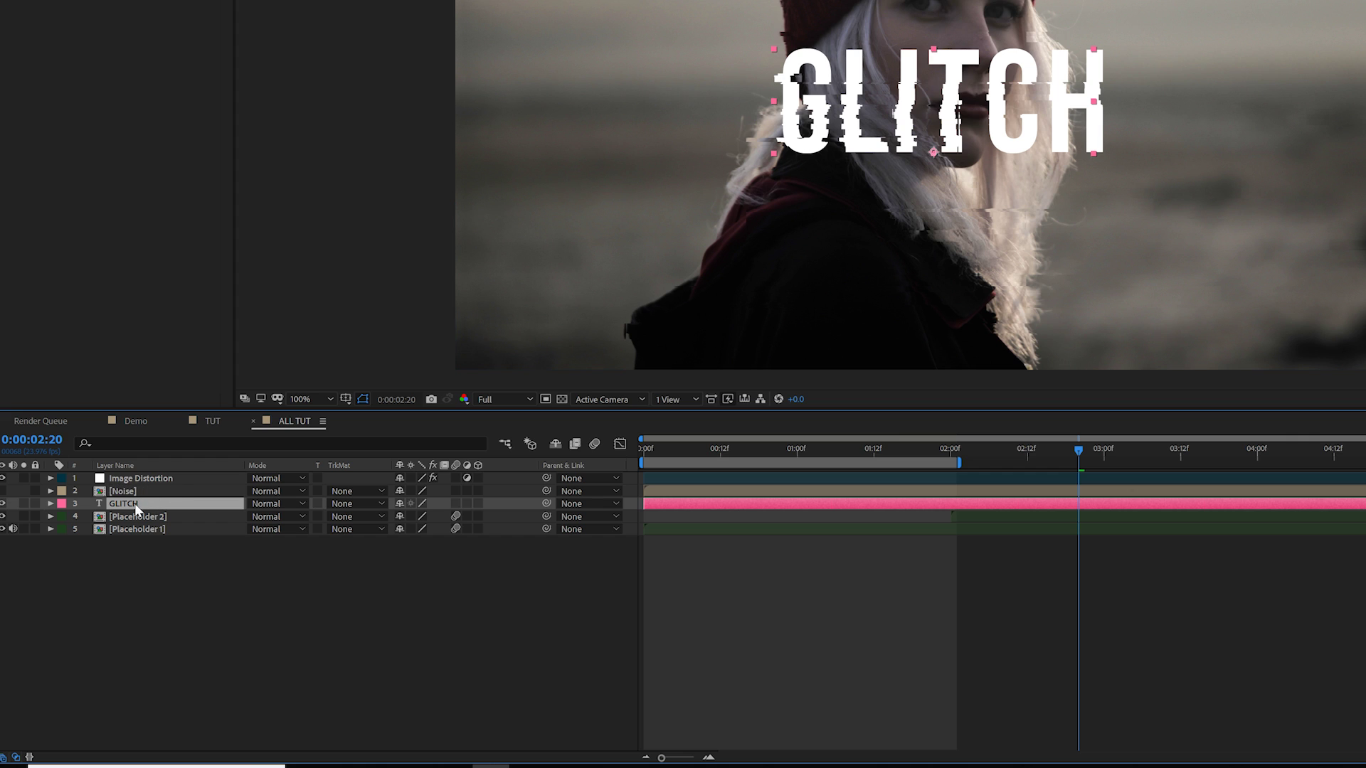
Step: Add an Opacity animator to the GLITCH text with Opacity set to 0%
{"action": "left_click", "coordinate": [50, 503]}
{"action": "left_click", "coordinate": [62, 517]}
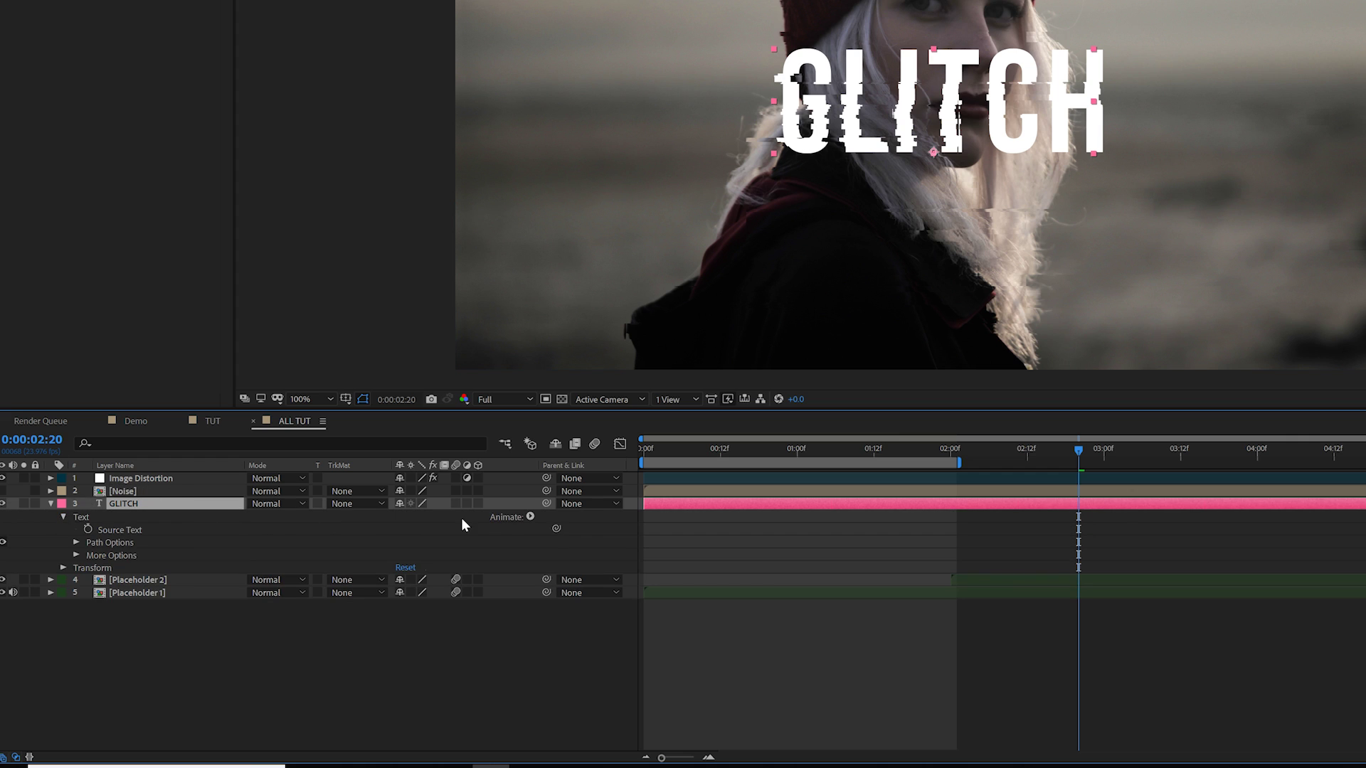
{"action": "left_click", "coordinate": [530, 517]}
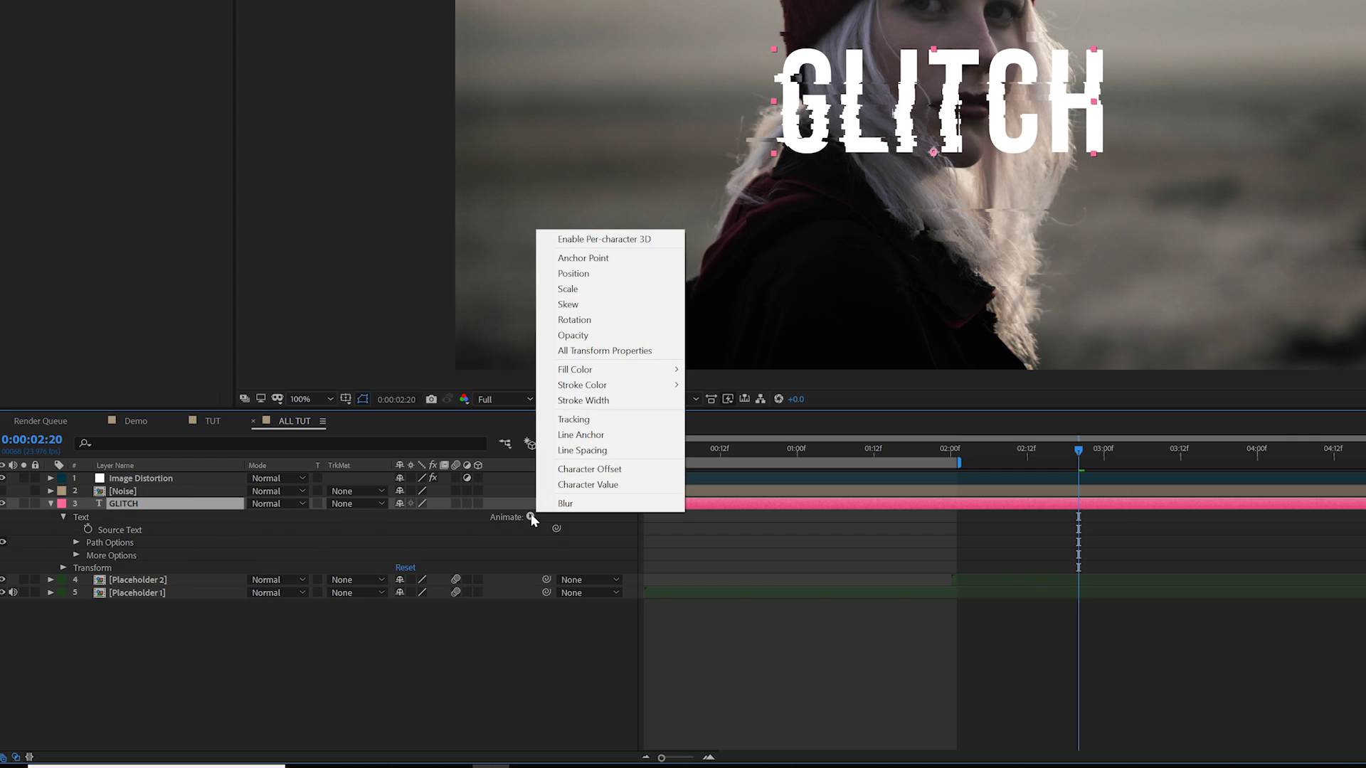
{"action": "left_click", "coordinate": [573, 336]}
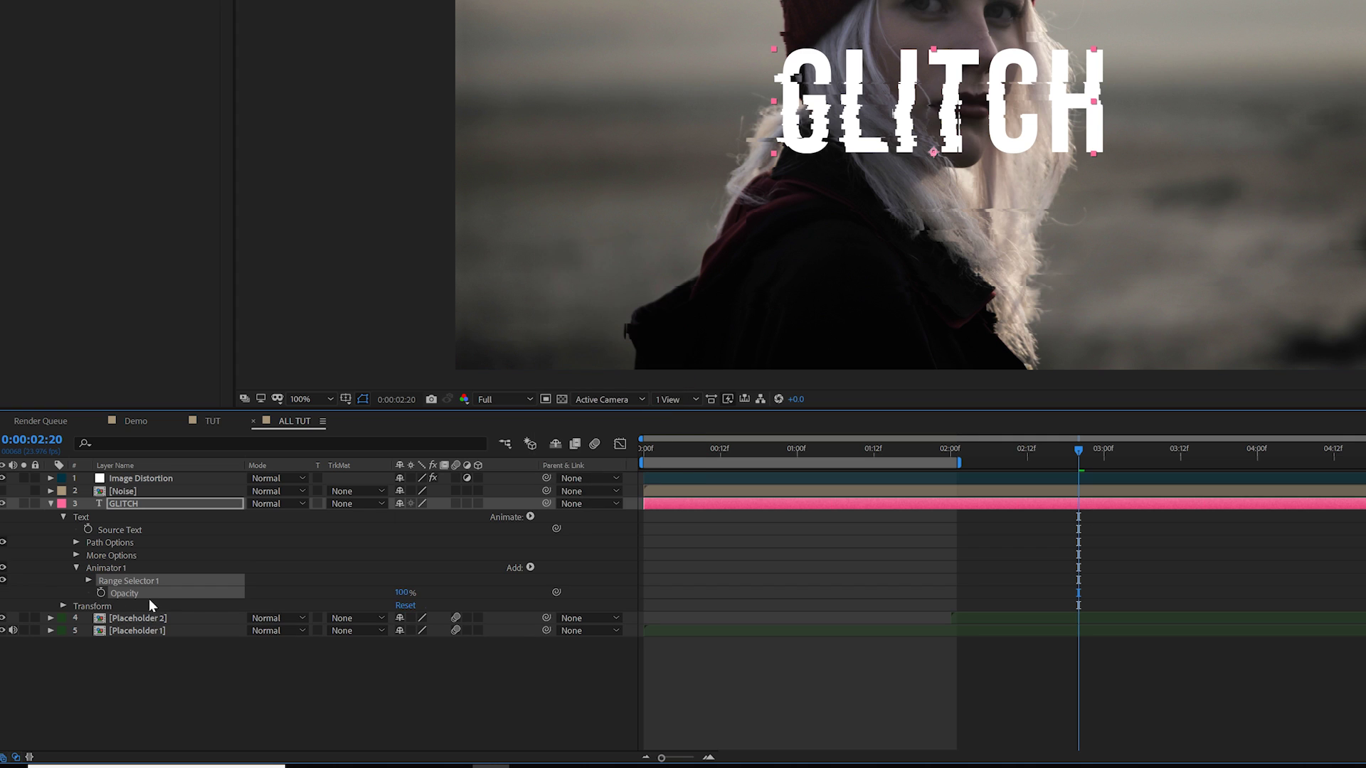
{"action": "left_click_drag", "start_coordinate": [392, 591], "coordinate": [305, 592]}
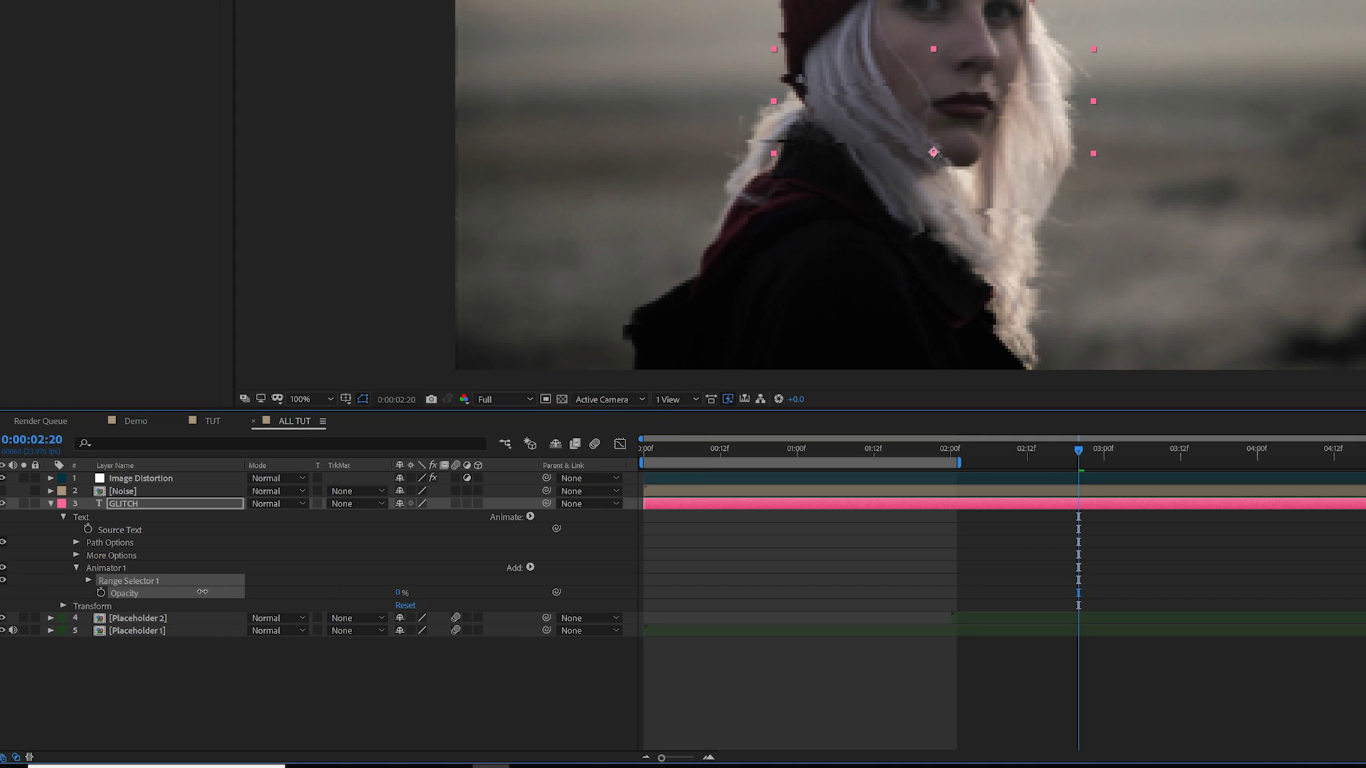
Step: Set Range Selector 1 Offset to 100% and start a wiggle expression on Offset
{"action": "left_click", "coordinate": [88, 579]}
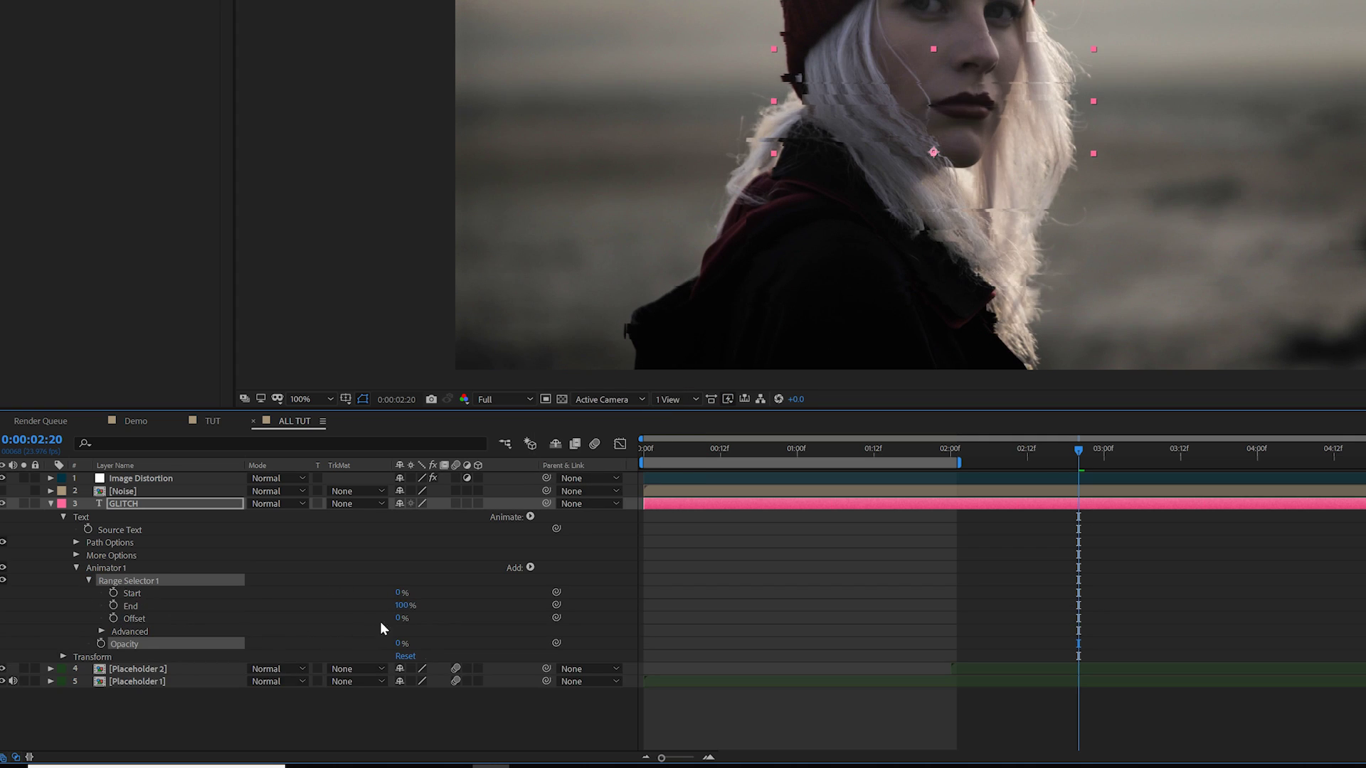
{"action": "left_click_drag", "start_coordinate": [399, 620], "coordinate": [543, 614]}
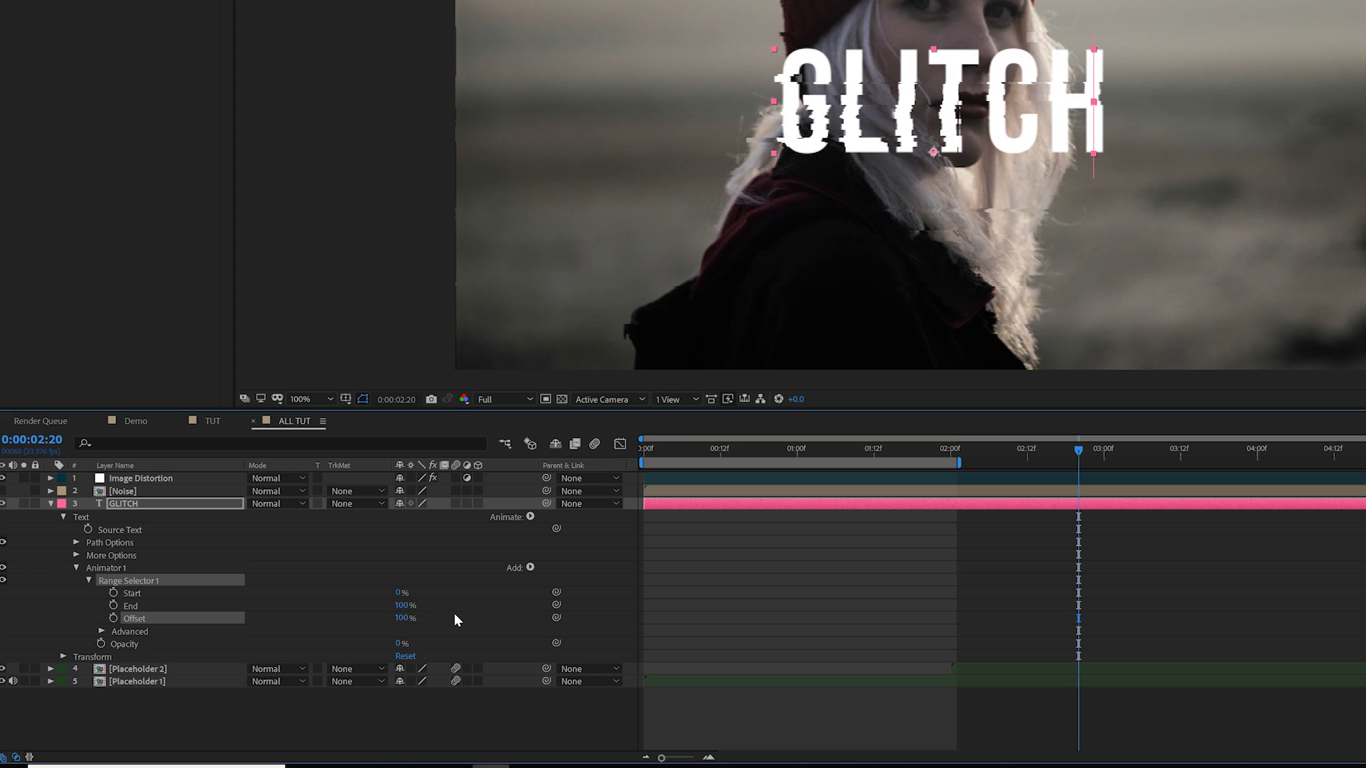
{"action": "left_click", "coordinate": [113, 618], "text": "alt"}
{"action": "type", "text": "w"}
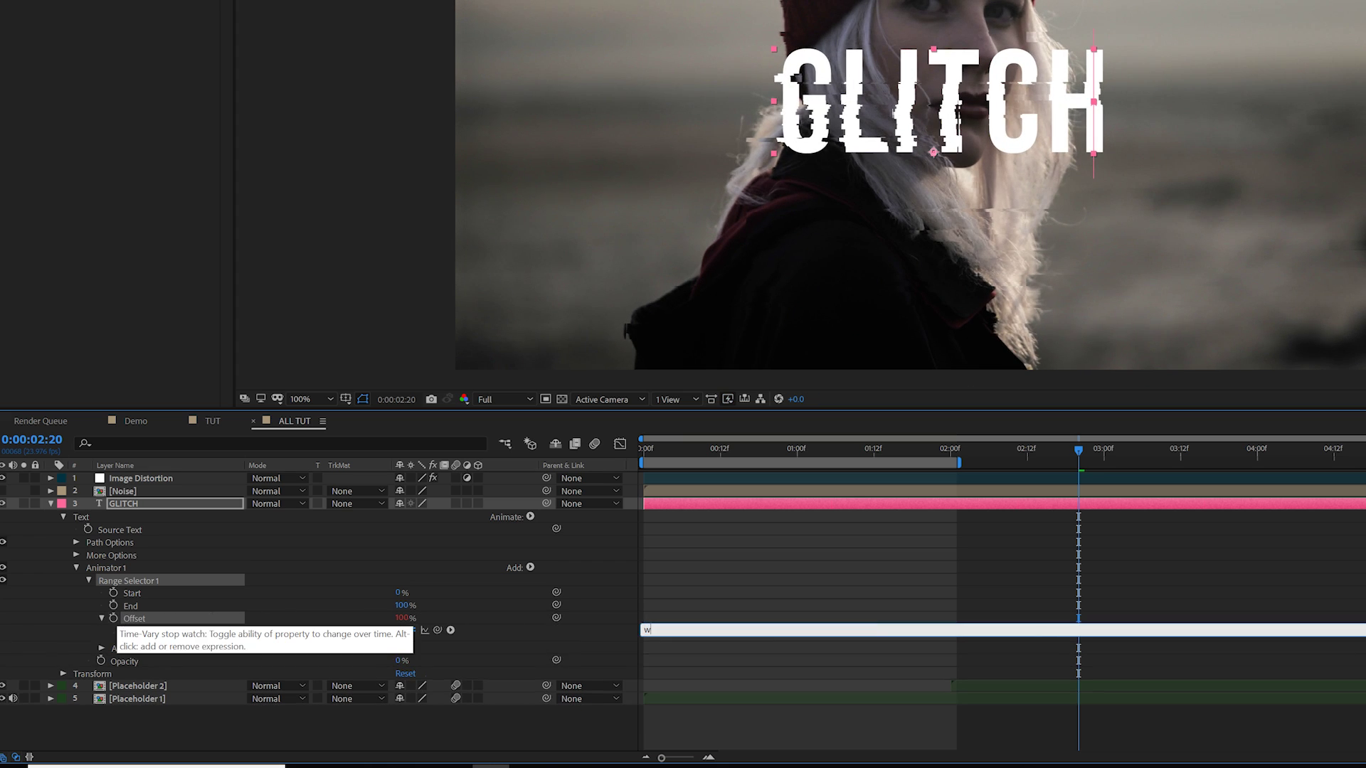